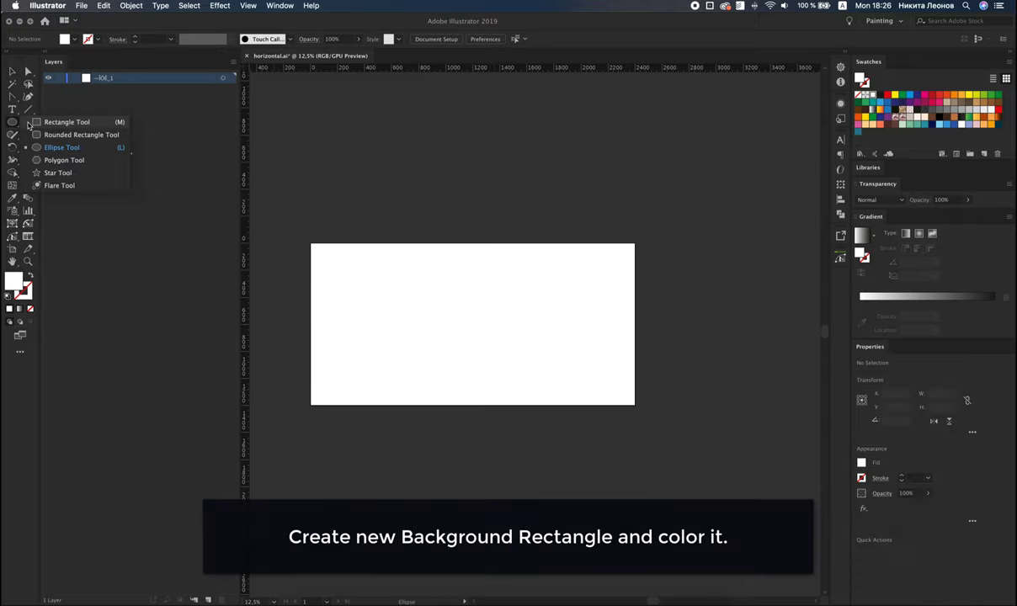
# - Draw a 2400 × 1200 px rectangle over the artboard and fill it with near-black red #160104
pyautogui.moveTo(12, 124); pyautogui.dragTo(59, 115)
pyautogui.moveTo(311, 242); pyautogui.dragTo(639, 408)
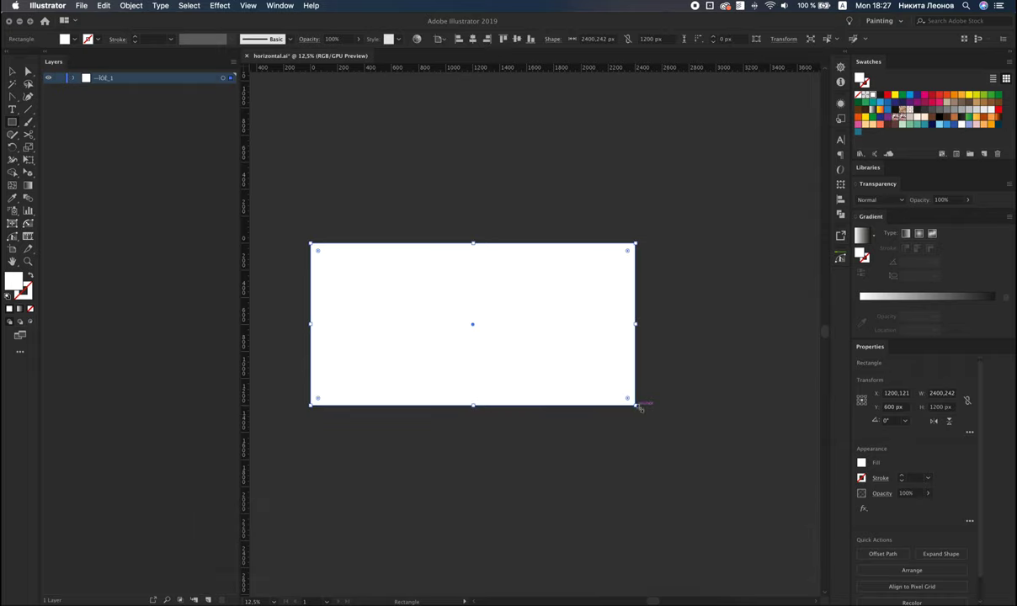
pyautogui.click(932, 98)
pyautogui.doubleClick(861, 79)
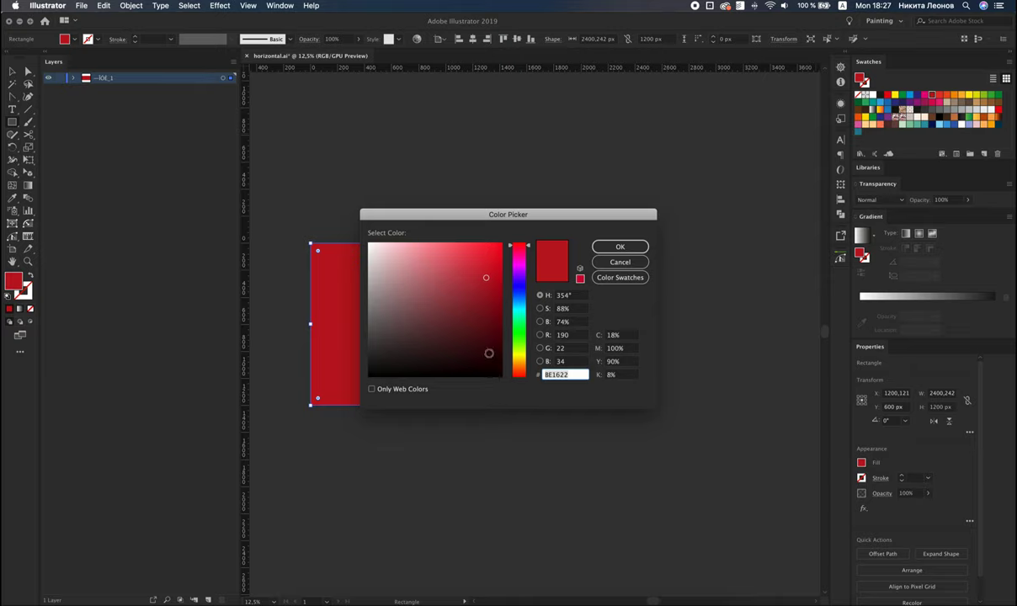
pyautogui.click(488, 357)
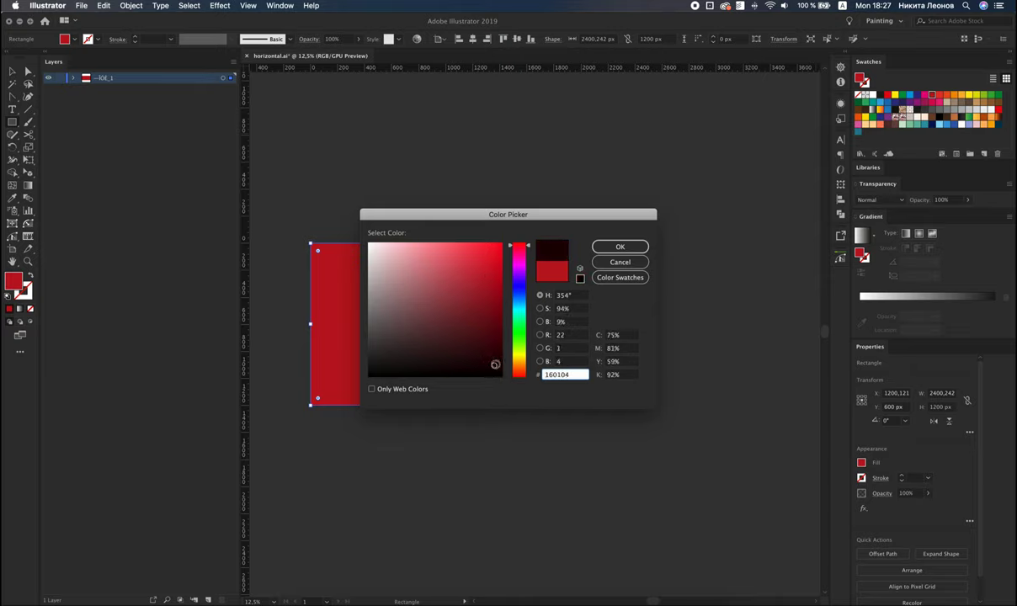
pyautogui.click(605, 245)
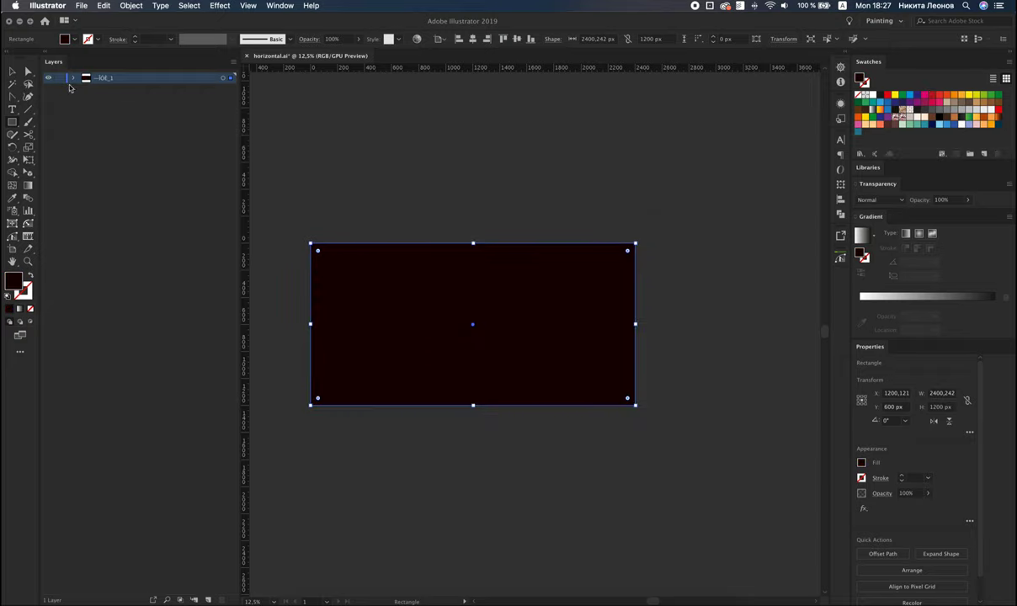
pyautogui.click(75, 78)
# - Lock the dark background rectangle in Layer 1
pyautogui.click(59, 89)
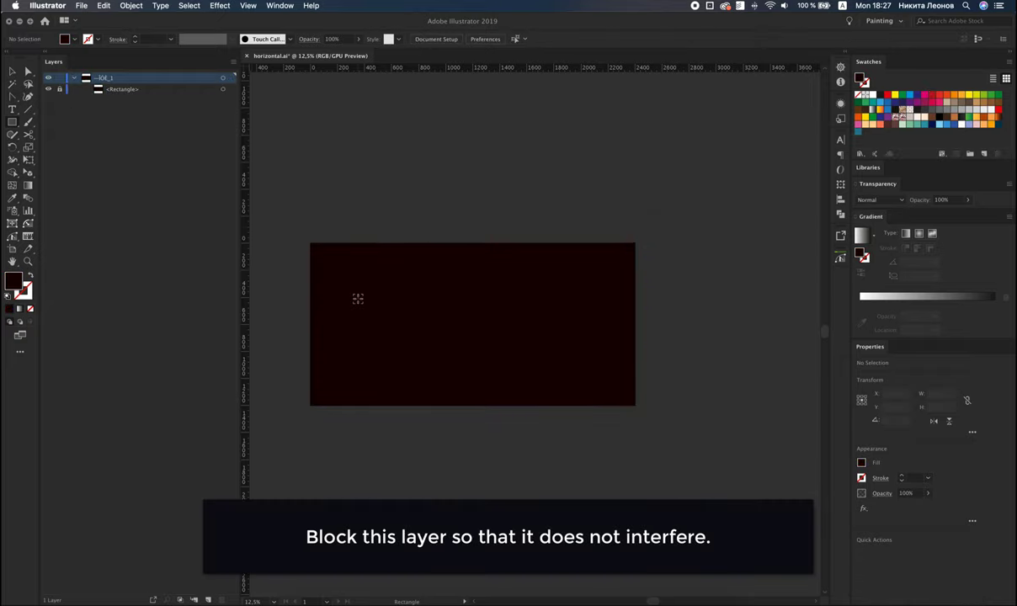
pyautogui.scroll(1, 331, 299)
pyautogui.scroll(1, 331, 299)
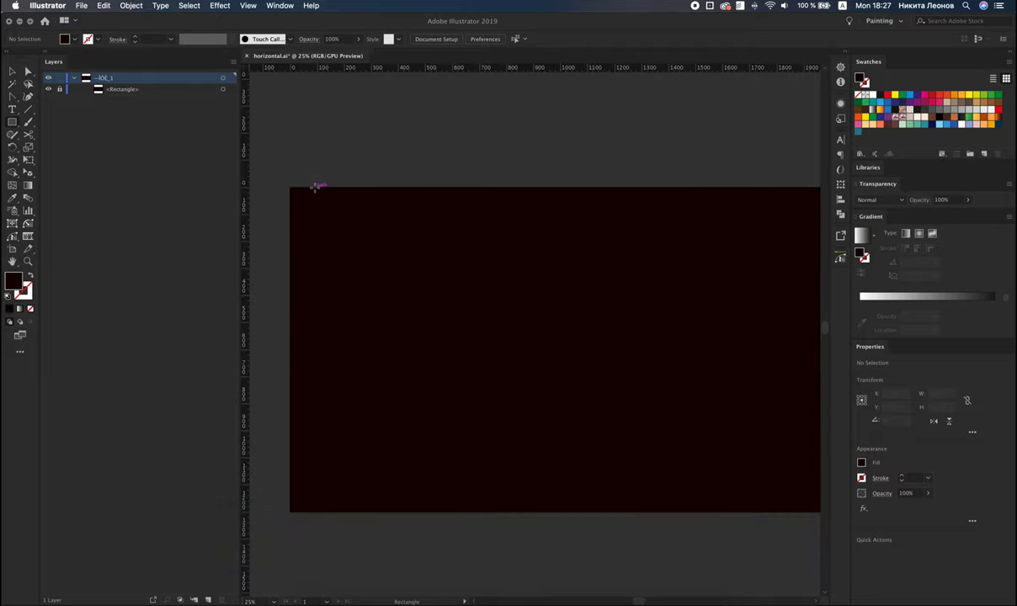
# - Draw a tall narrow rectangle at the artboard's left edge with a linear gradient fill
pyautogui.moveTo(315, 187); pyautogui.dragTo(358, 494)
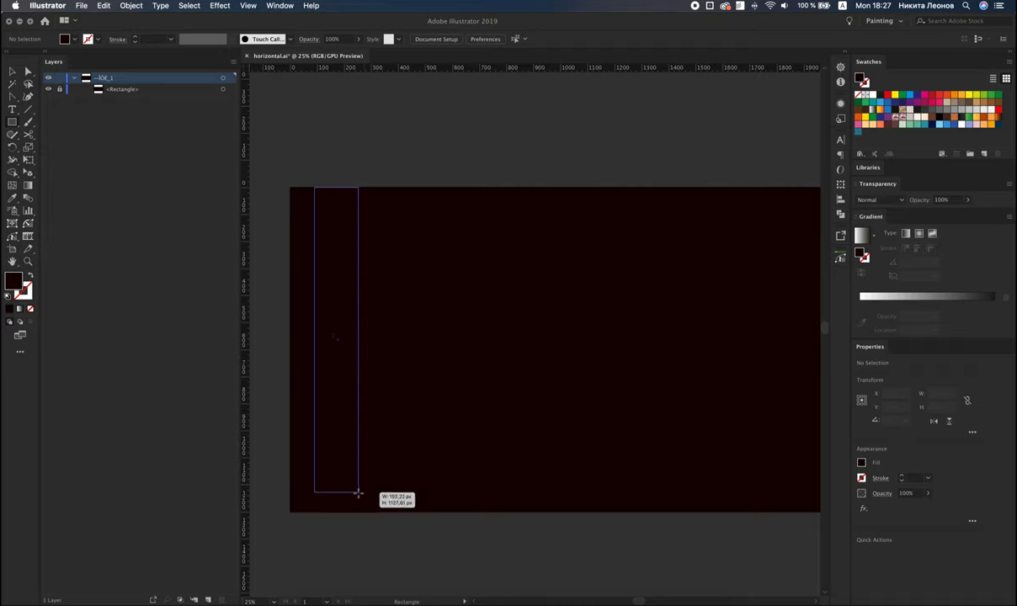
pyautogui.moveTo(357, 493); pyautogui.dragTo(354, 498)
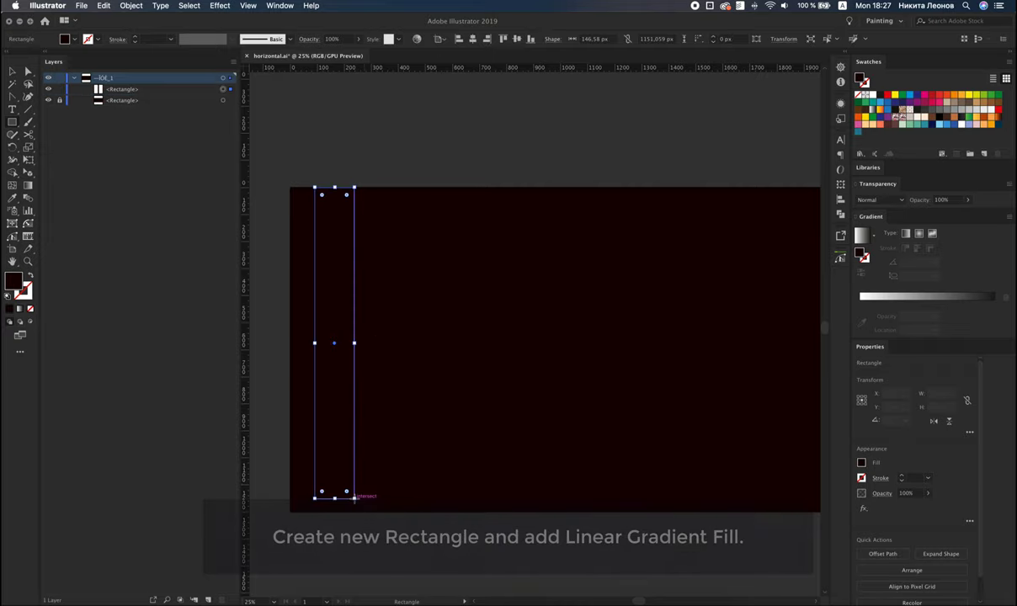
pyautogui.click(932, 98)
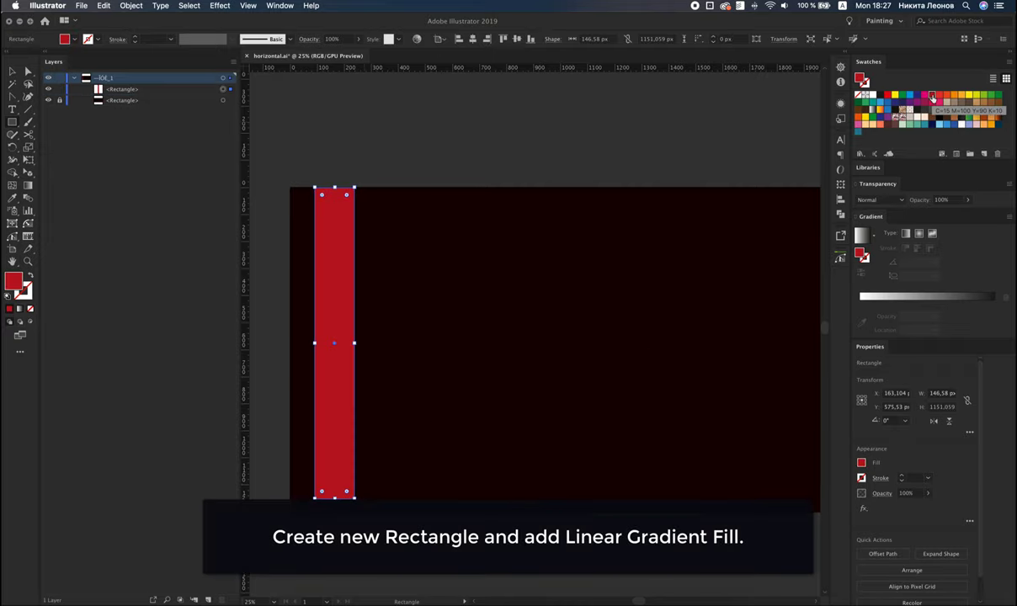
pyautogui.click(860, 305)
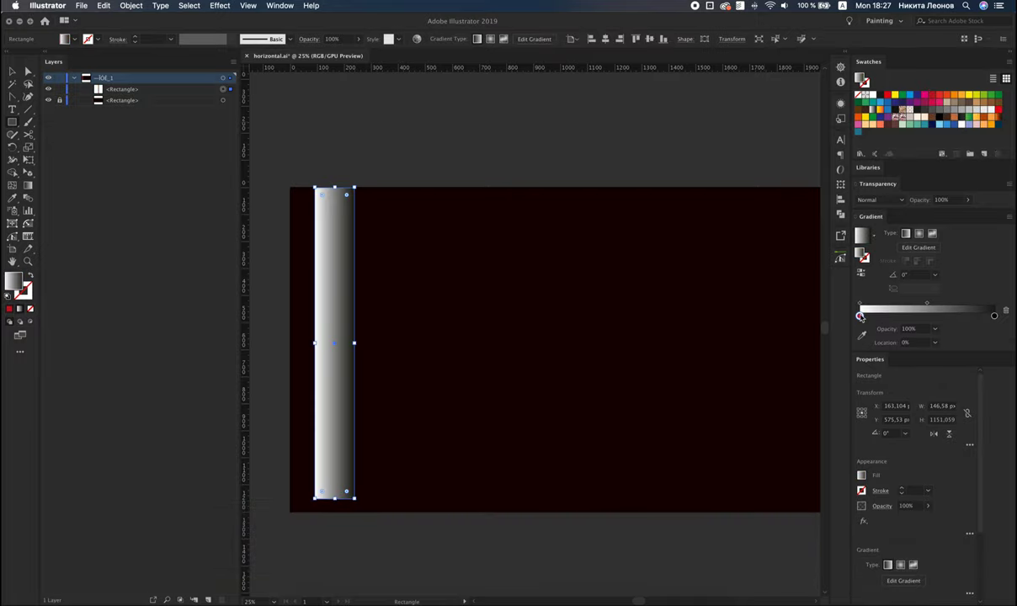
# - Rework the gradient stops: remove the white stop, add two stops, and place one at 0%
pyautogui.click(864, 315)
pyautogui.moveTo(860, 316); pyautogui.dragTo(882, 326)
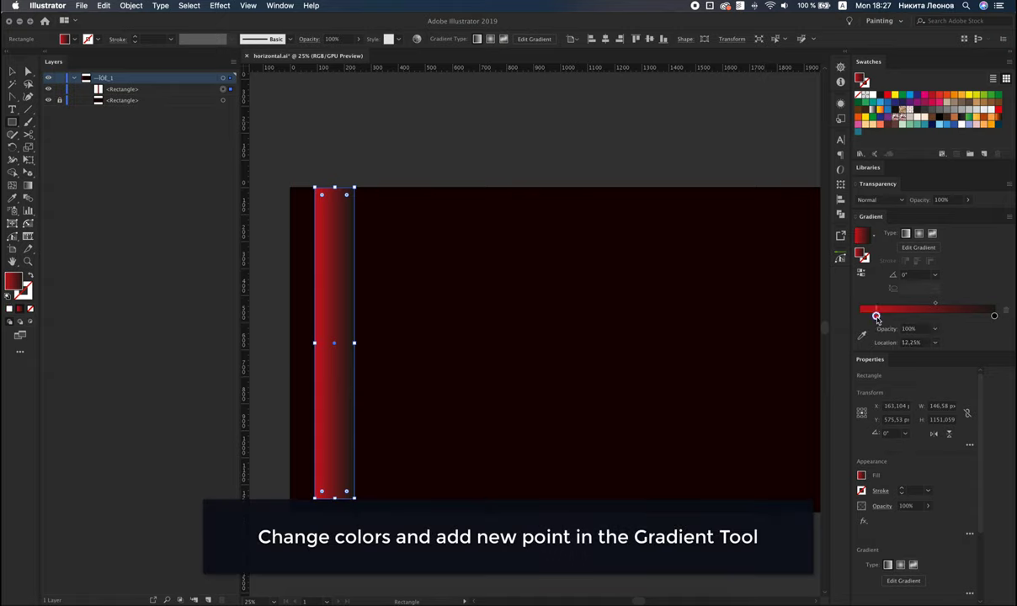
pyautogui.click(932, 317)
pyautogui.click(888, 316)
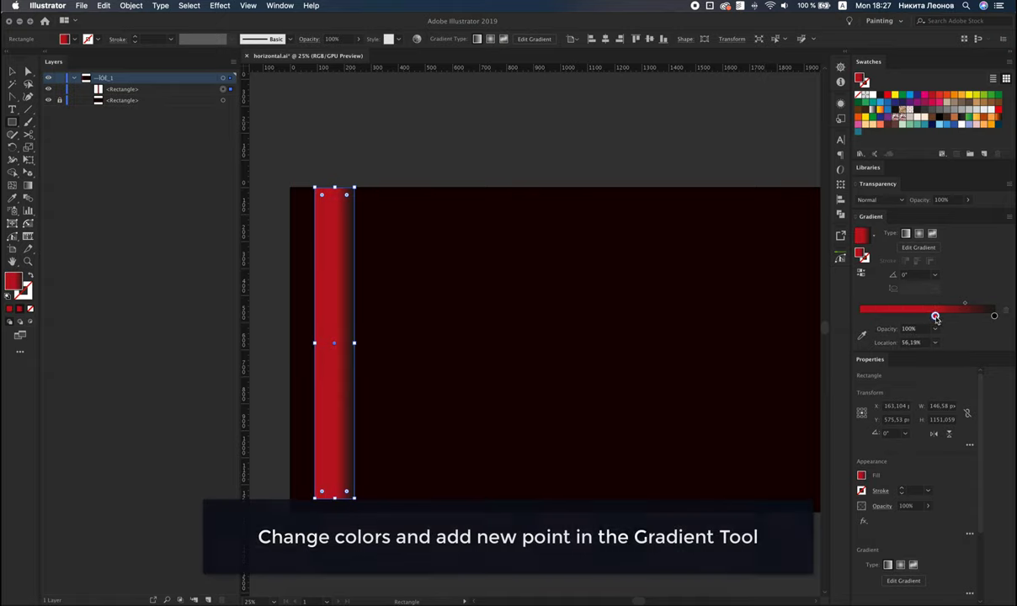
pyautogui.moveTo(853, 320); pyautogui.dragTo(860, 320)
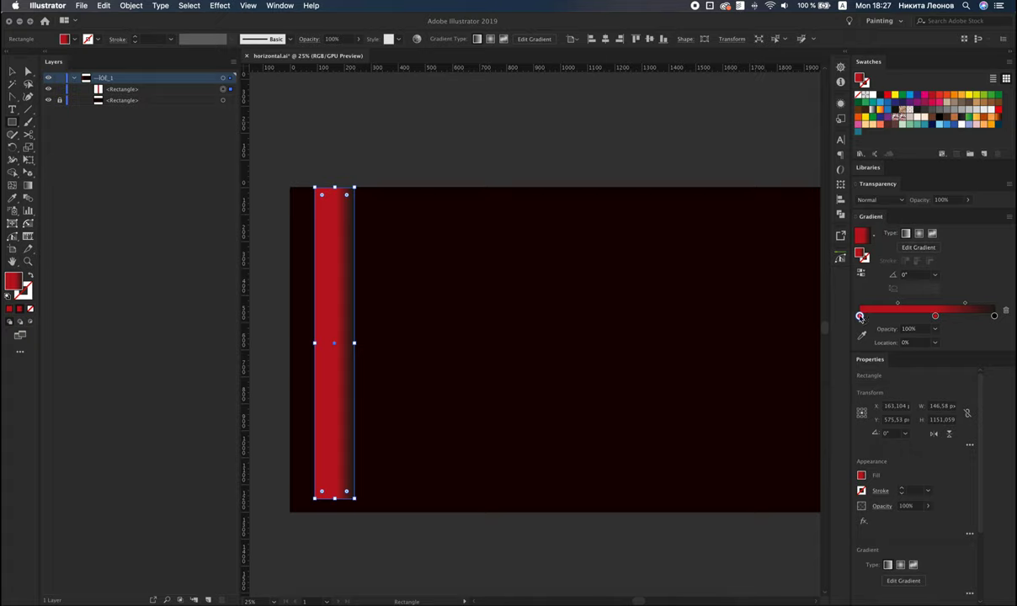
# - Darken the left gradient stop to dark maroon using the HSB sliders
pyautogui.doubleClick(859, 316)
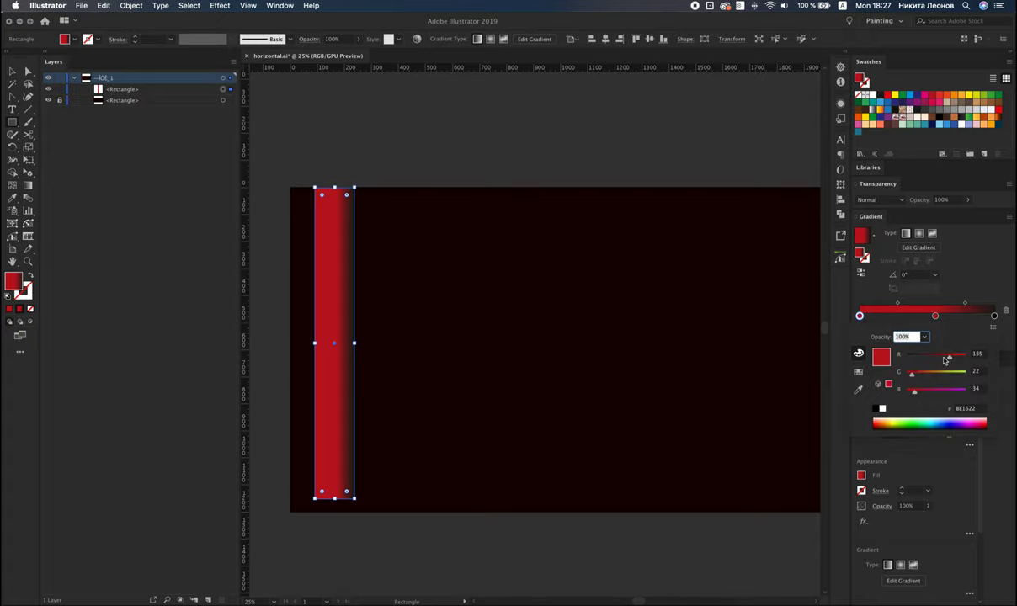
pyautogui.moveTo(947, 360); pyautogui.dragTo(916, 360)
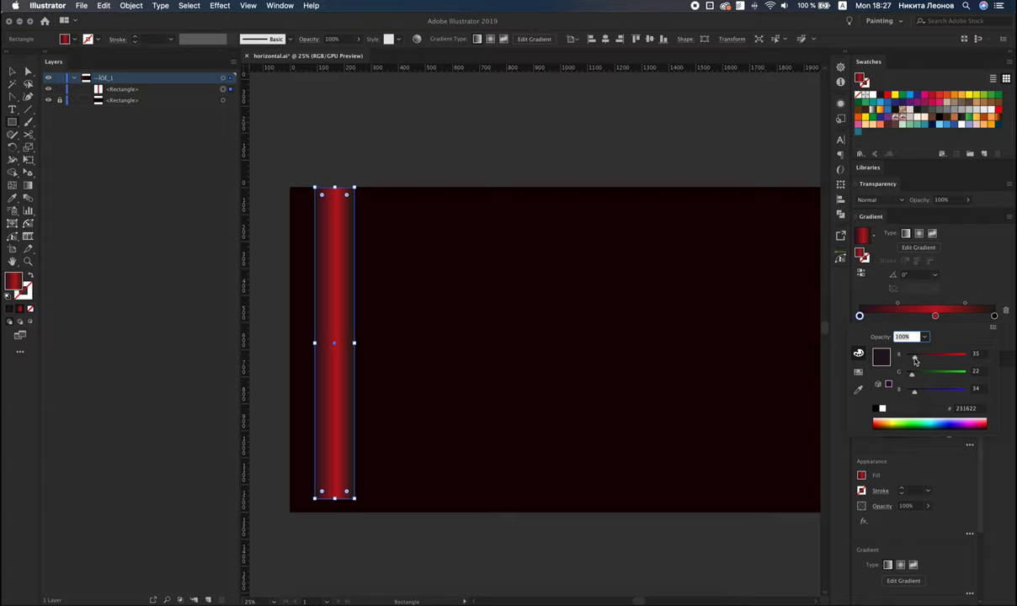
pyautogui.click(993, 328)
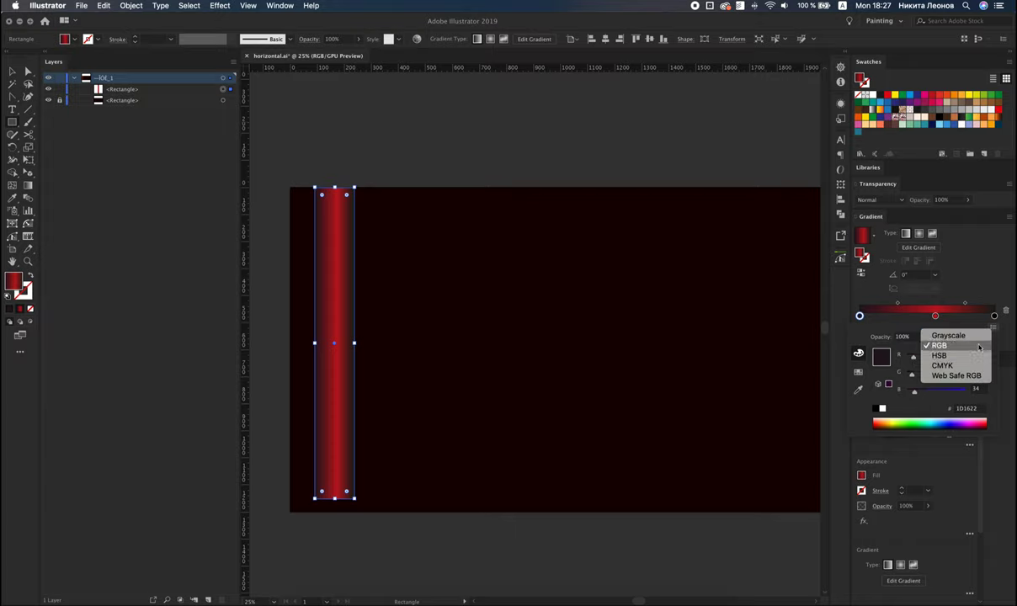
pyautogui.click(968, 356)
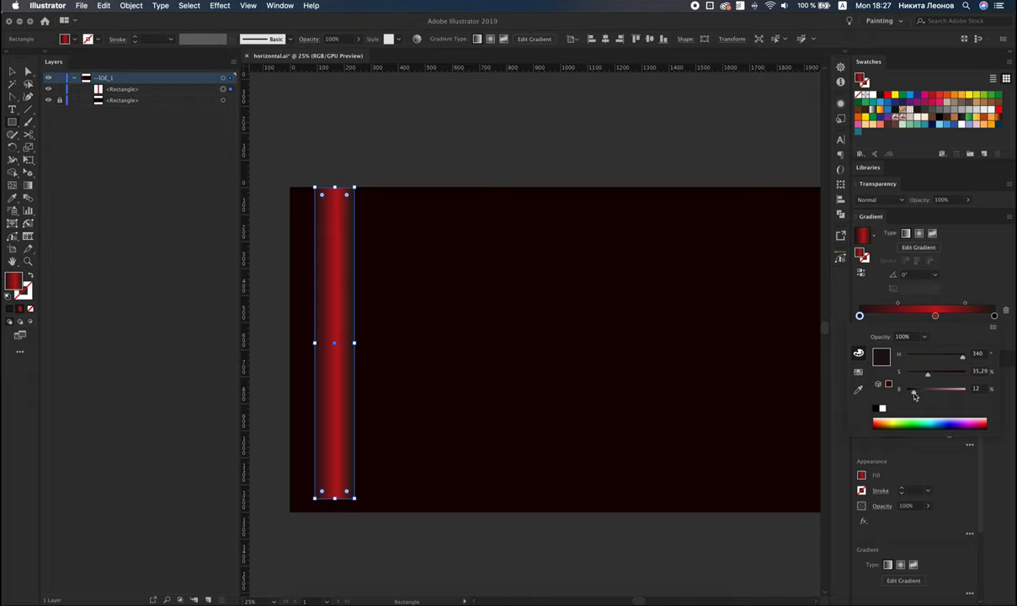
pyautogui.click(932, 316)
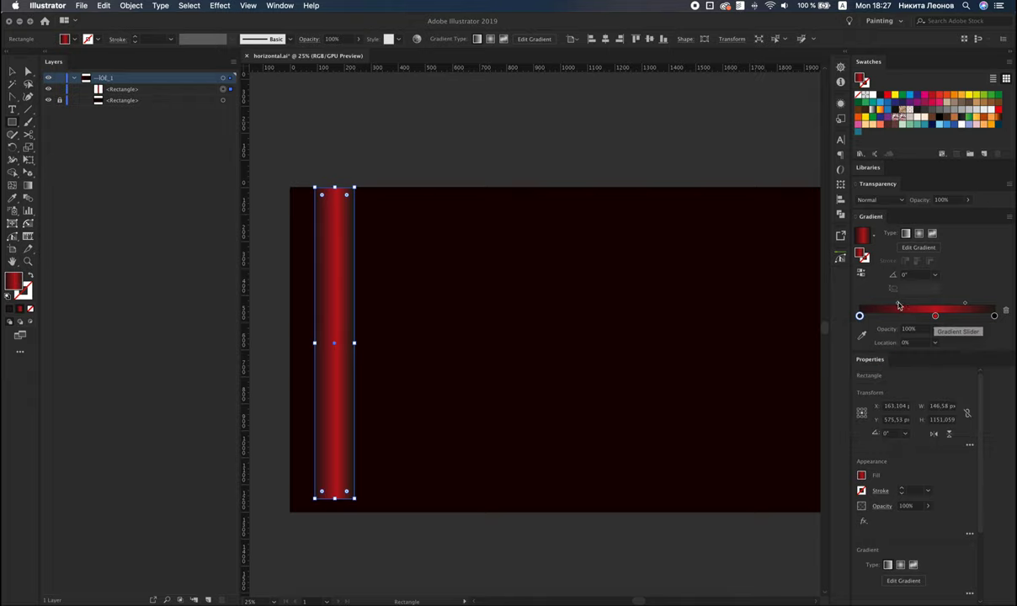
# - Adjust the midpoint and darken the right stop so bright red sits between maroon edges
pyautogui.moveTo(900, 304); pyautogui.dragTo(906, 304)
pyautogui.click(931, 315)
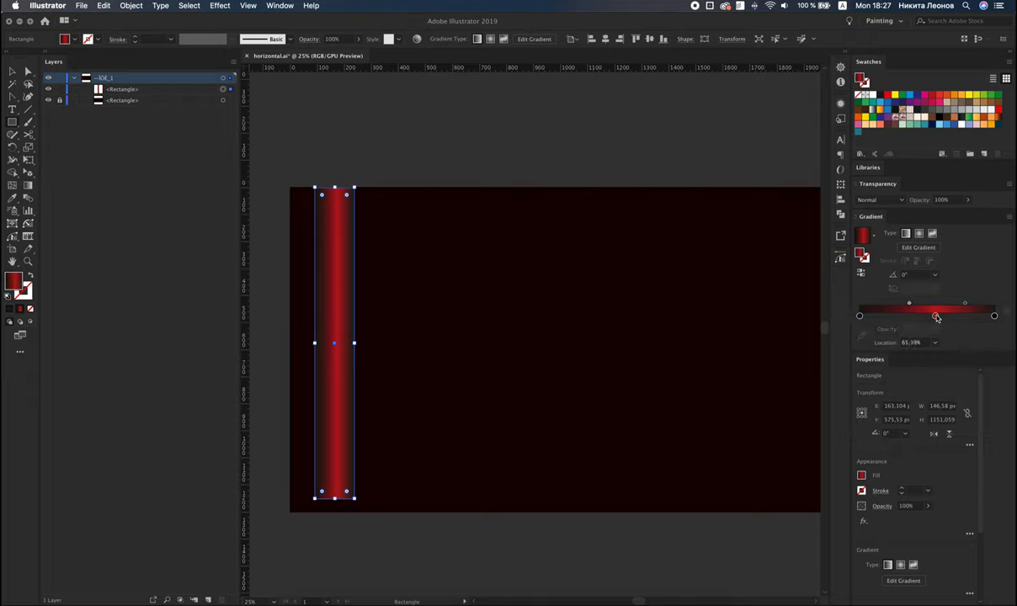
pyautogui.click(936, 317)
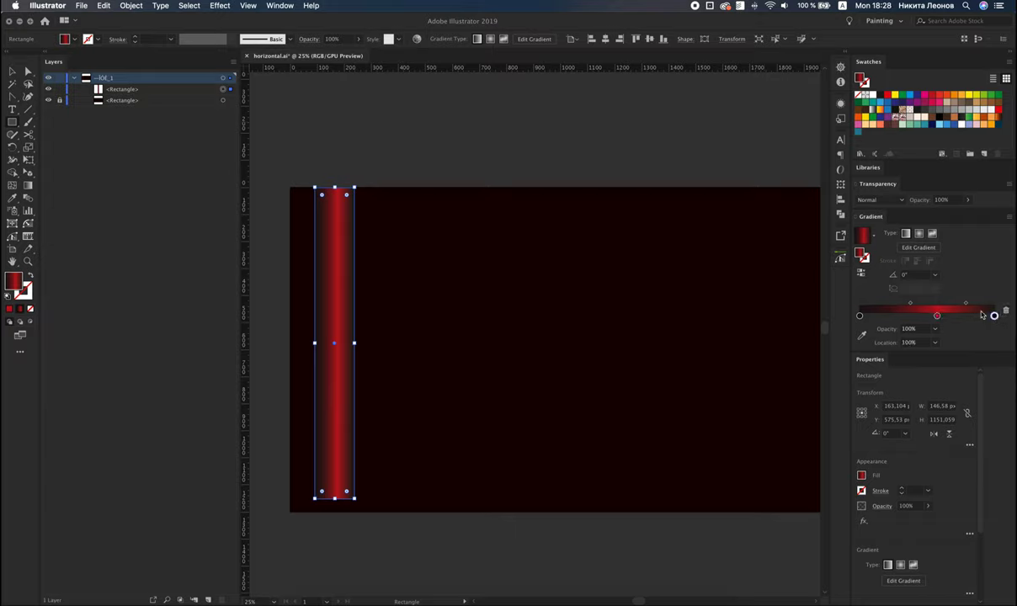
pyautogui.moveTo(982, 314); pyautogui.dragTo(982, 354)
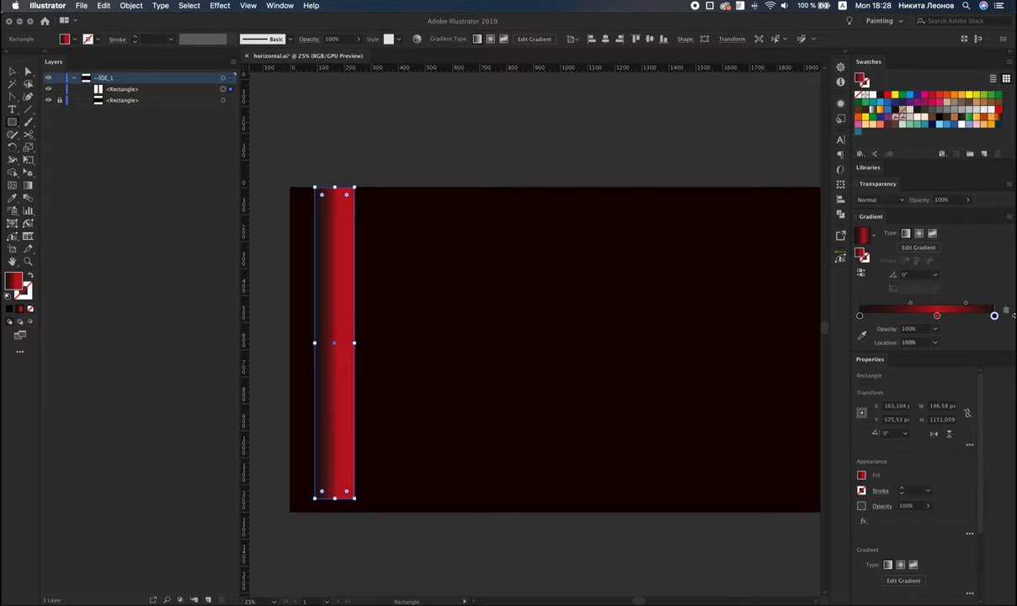
pyautogui.moveTo(1013, 315); pyautogui.dragTo(996, 286)
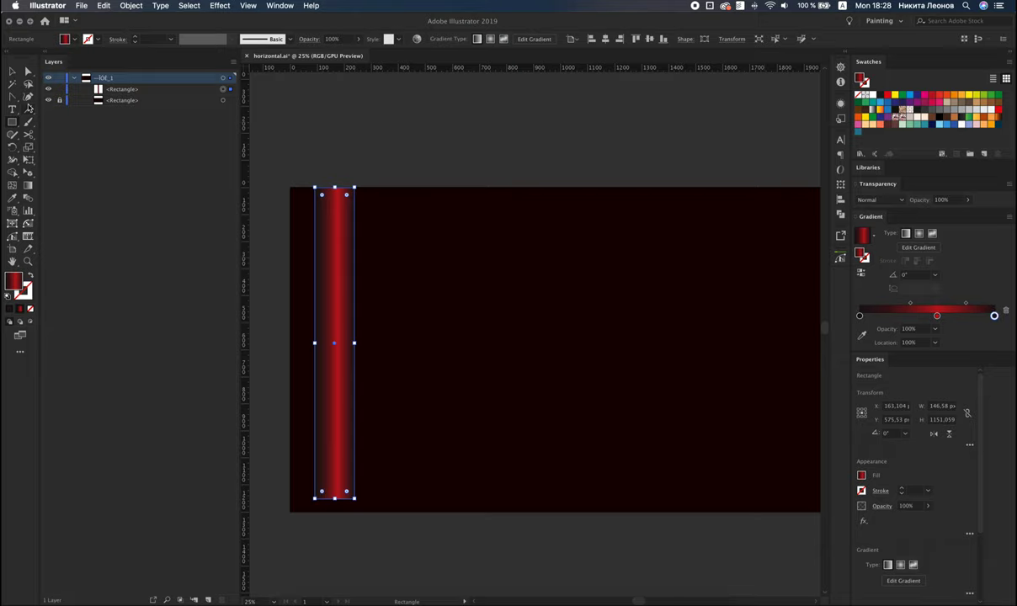
pyautogui.click(28, 96)
# - Curve the strip's bottom edge downward from a new middle anchor and narrow it slightly
pyautogui.scroll(3, 334, 505)
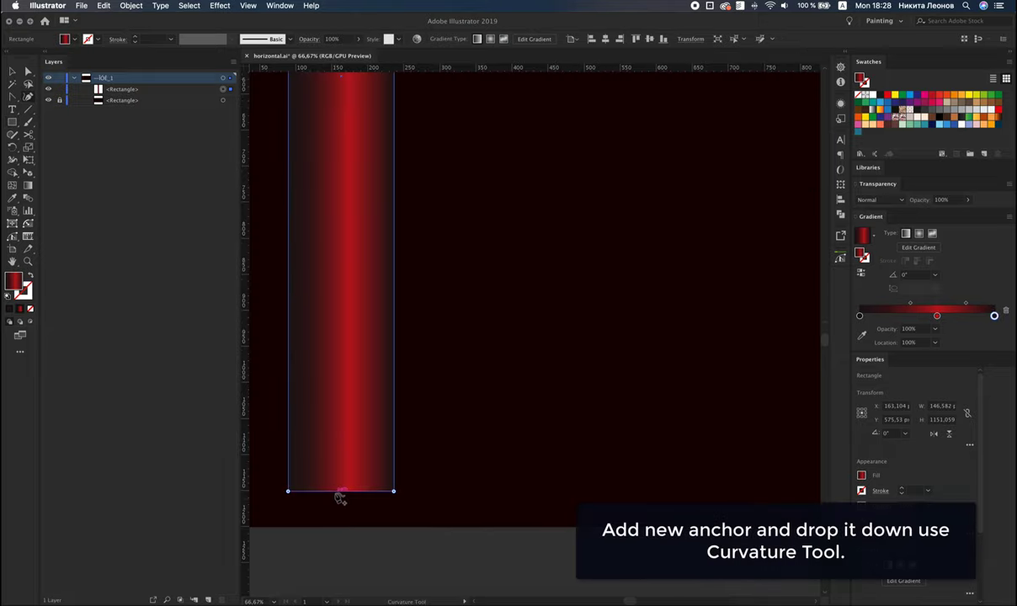
pyautogui.click(338, 492)
pyautogui.moveTo(337, 492); pyautogui.dragTo(336, 510)
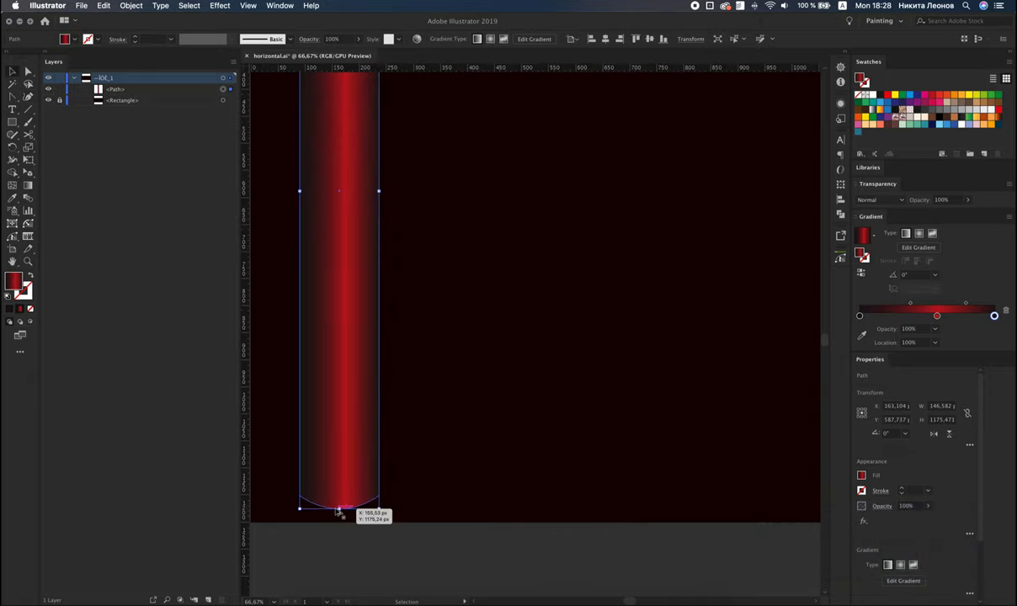
pyautogui.scroll(-2, 338, 512)
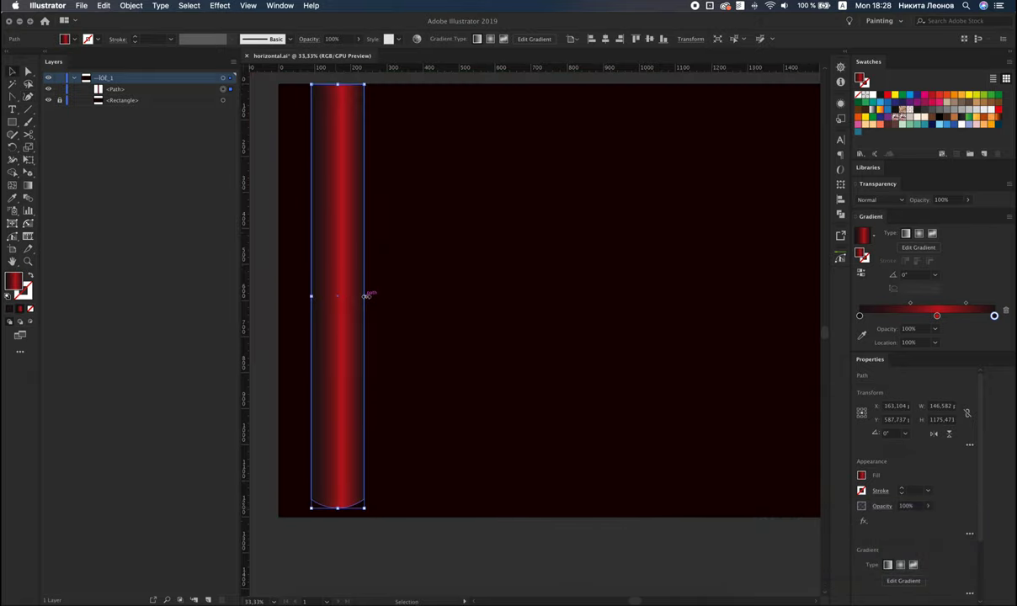
pyautogui.moveTo(365, 296); pyautogui.dragTo(356, 294)
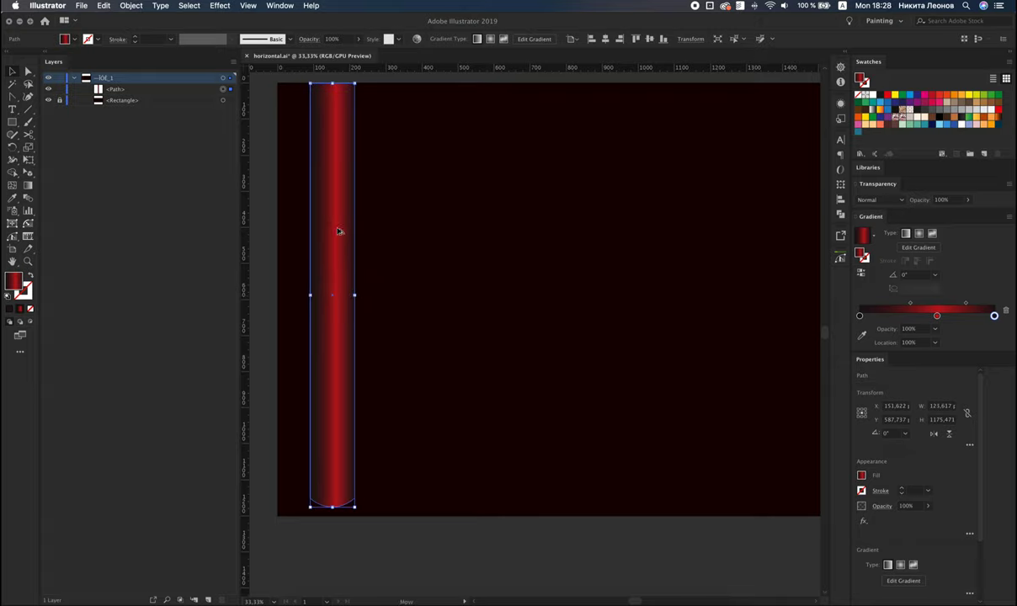
# - Duplicate the strip to the right, narrow the copy to about 88 px, and taper its top-right corner
pyautogui.keyDown('alt'); pyautogui.moveTo(338, 231); pyautogui.dragTo(383, 231); pyautogui.keyUp('alt')
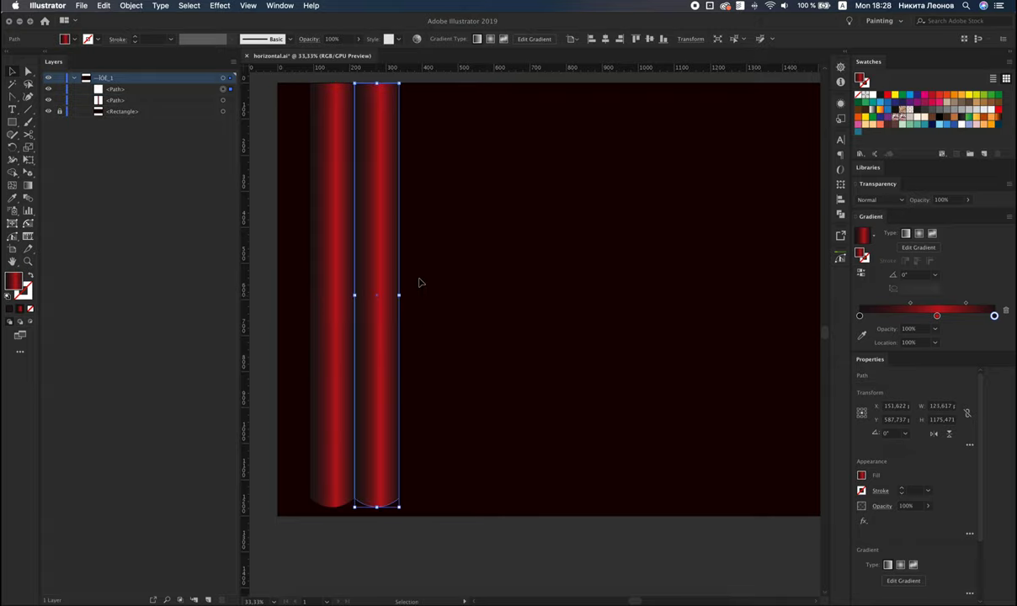
pyautogui.moveTo(400, 296); pyautogui.dragTo(388, 298)
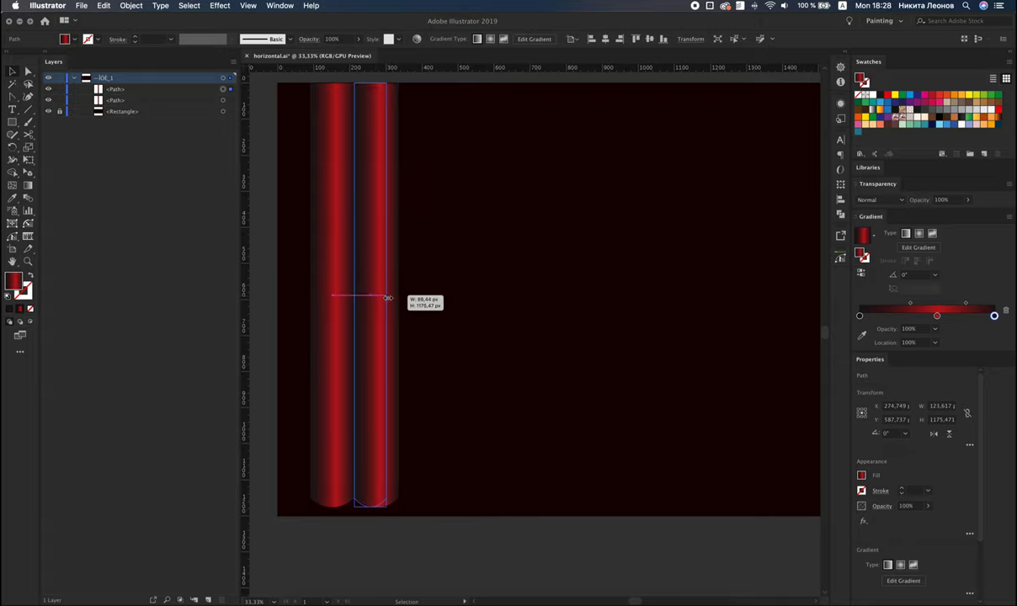
pyautogui.press('e')
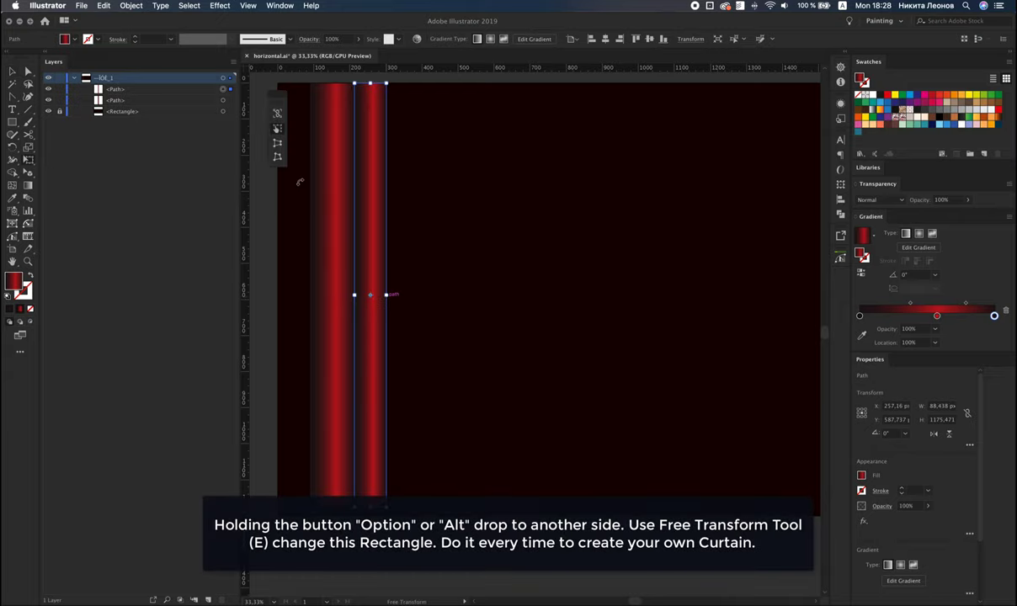
pyautogui.click(278, 159)
pyautogui.moveTo(391, 87); pyautogui.dragTo(384, 88)
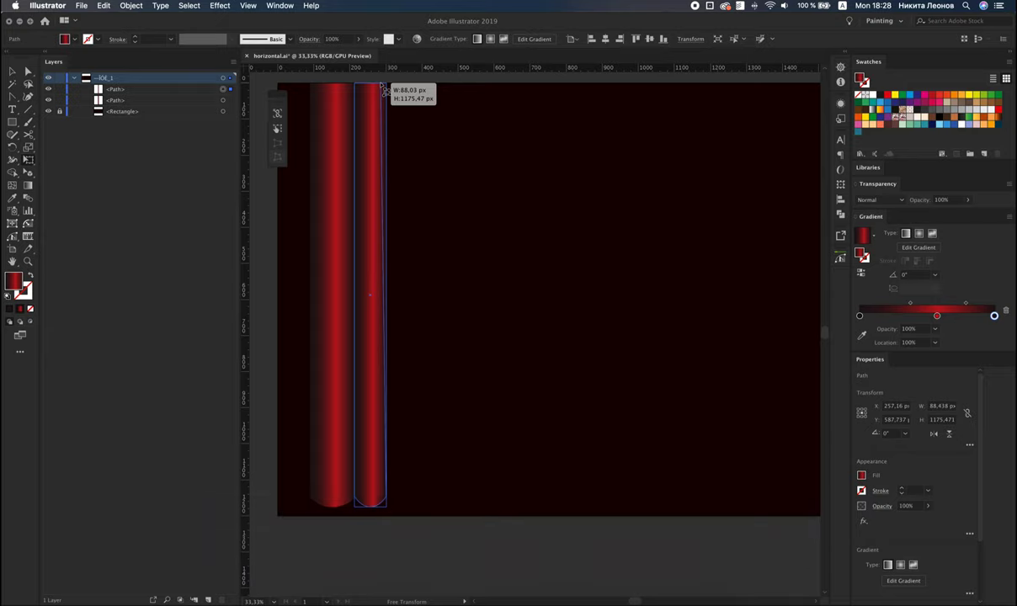
pyautogui.press('v')
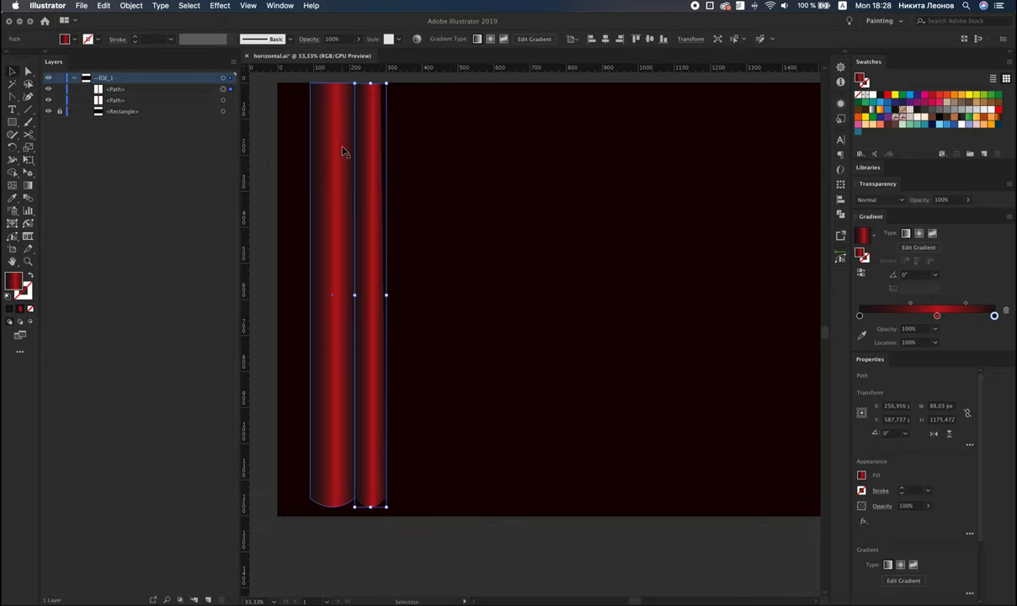
# - Alt-drag another copy of the left strip to the right as a third fold
pyautogui.moveTo(334, 164); pyautogui.dragTo(412, 166)
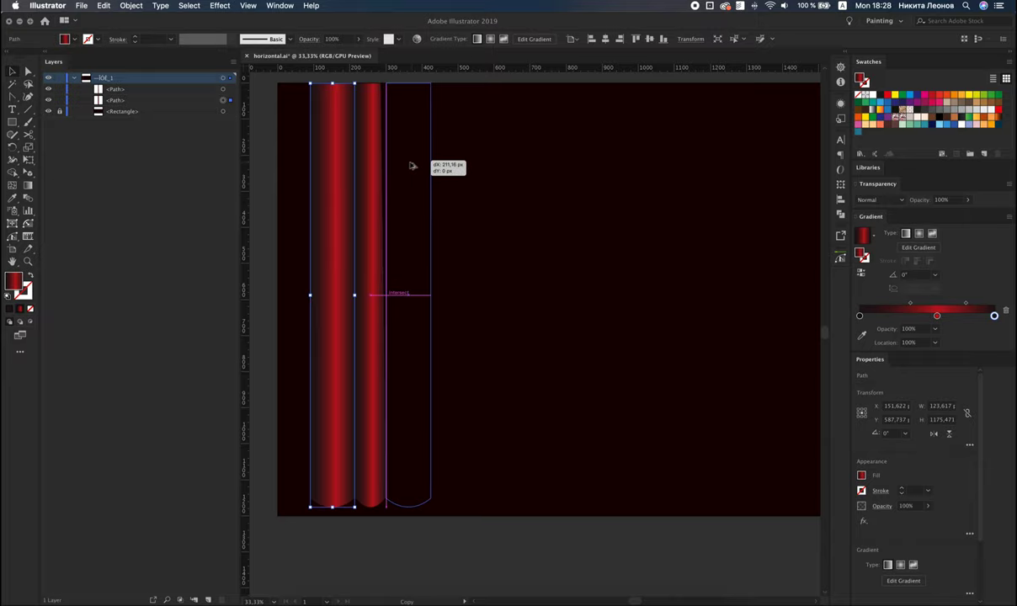
pyautogui.moveTo(411, 166); pyautogui.dragTo(412, 166)
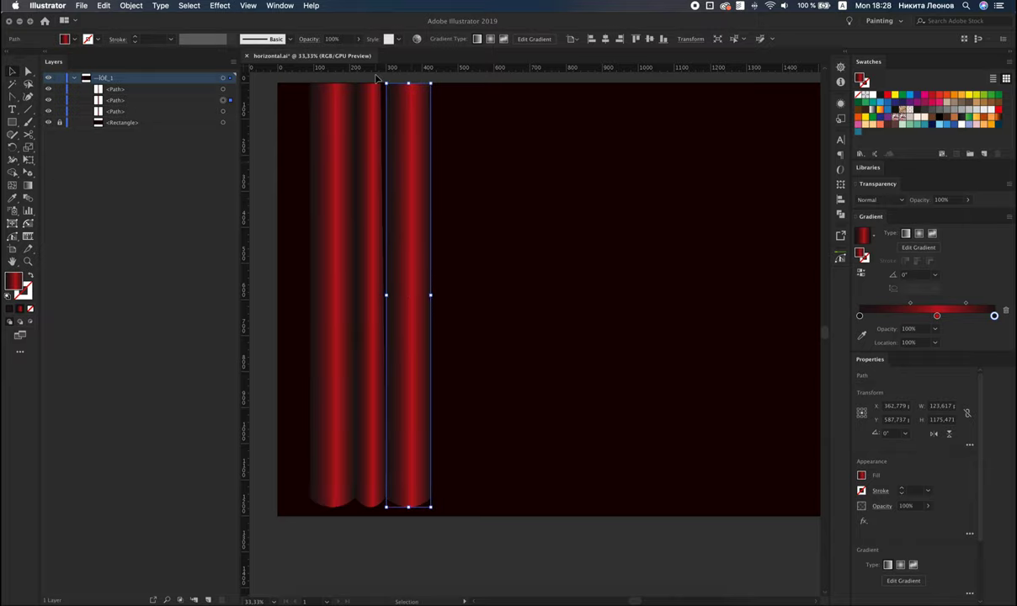
pyautogui.scroll(3, 377, 78)
pyautogui.scroll(1, 376, 79)
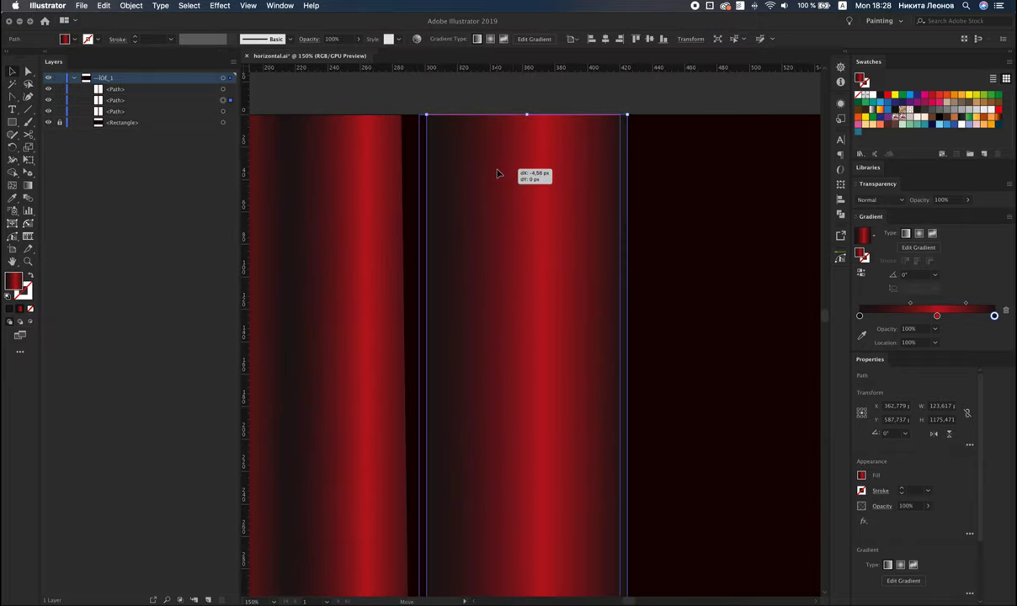
pyautogui.scroll(-3, 497, 179)
# - Select all three strips and narrow them together
pyautogui.click(477, 122)
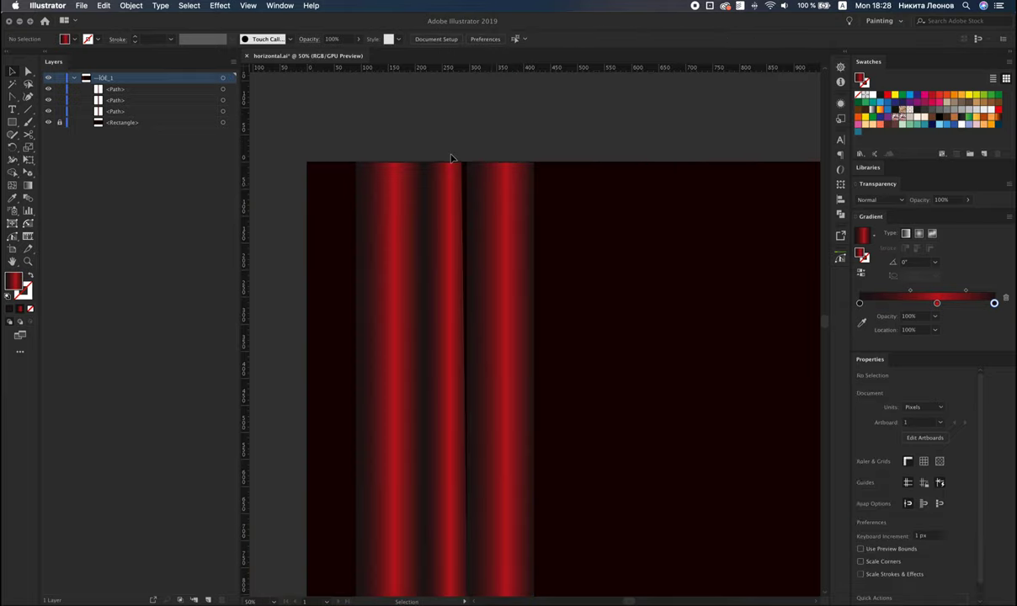
pyautogui.scroll(-2, 451, 159)
pyautogui.click(457, 257)
pyautogui.keyDown('shift'); pyautogui.click(479, 296); pyautogui.keyUp('shift')
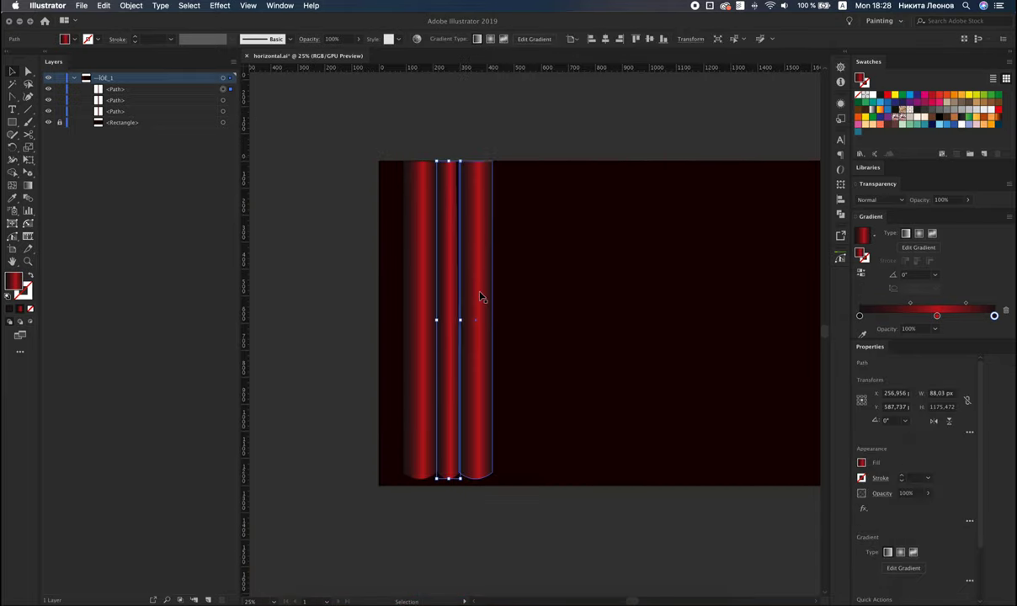
pyautogui.keyDown('shift'); pyautogui.click(412, 290); pyautogui.keyUp('shift')
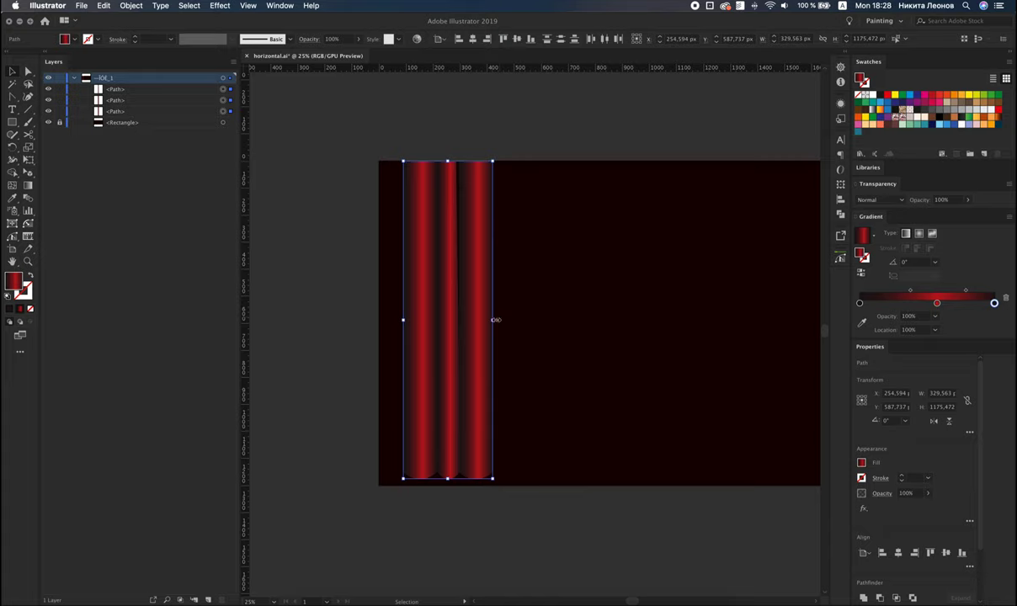
pyautogui.moveTo(496, 320); pyautogui.dragTo(475, 320)
pyautogui.click(449, 286)
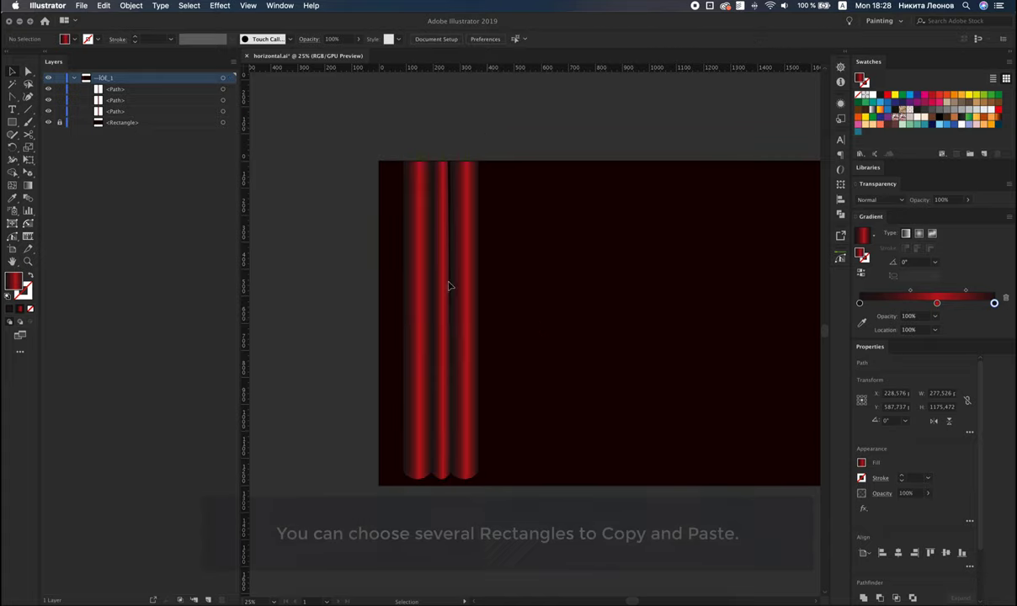
# - Duplicate two more strips to the right of the existing folds
pyautogui.moveTo(449, 286); pyautogui.dragTo(489, 285)
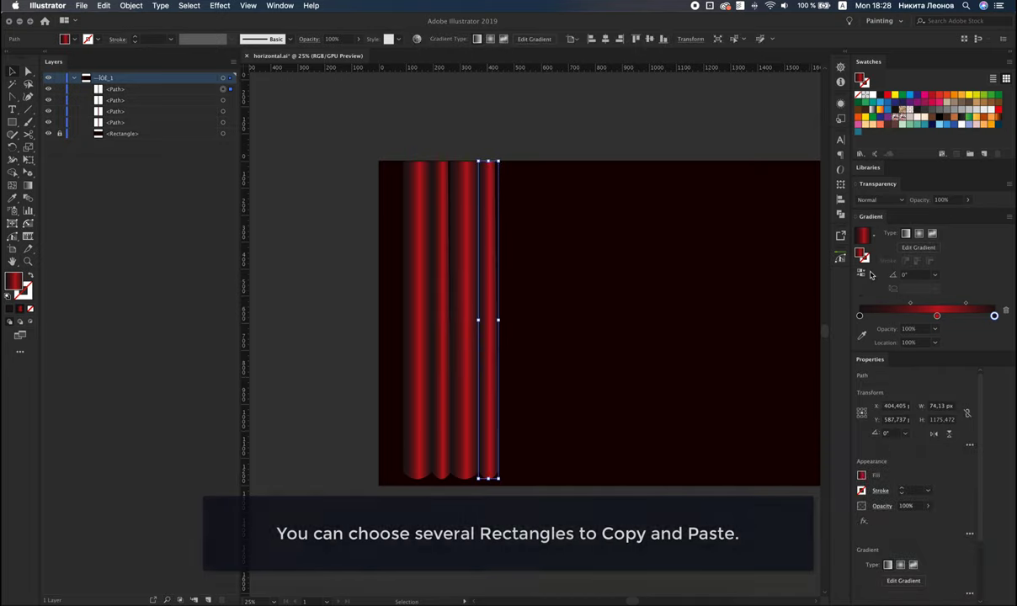
pyautogui.click(623, 170)
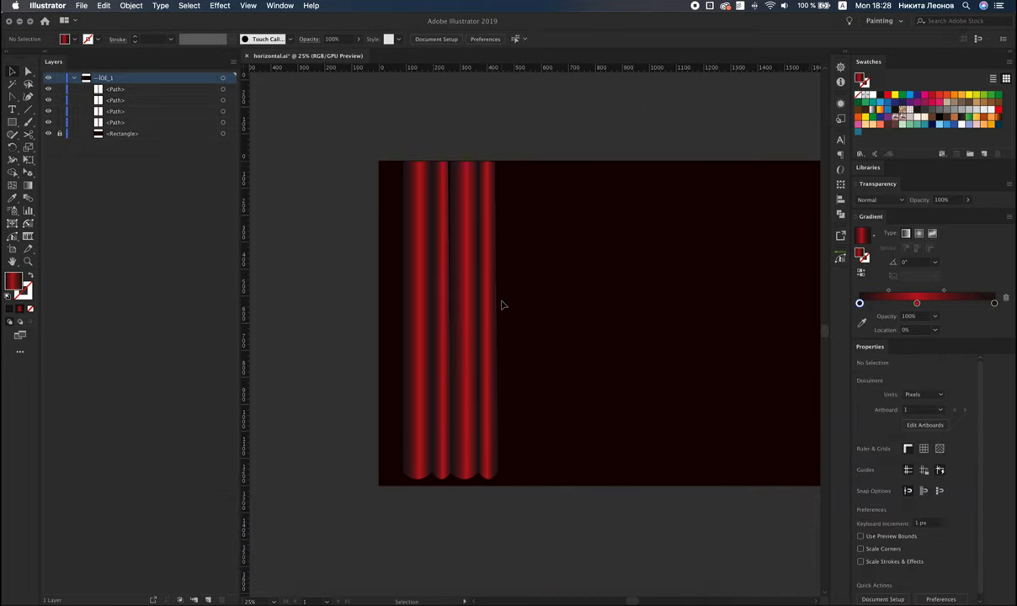
pyautogui.moveTo(476, 295); pyautogui.dragTo(523, 295)
pyautogui.scroll(1, 509, 294)
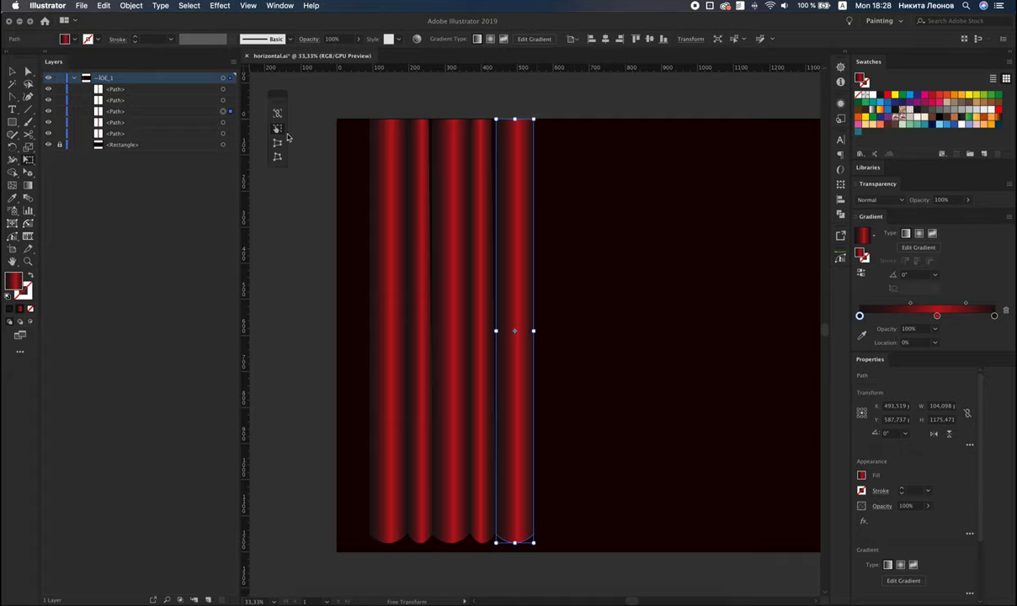
# - Taper the newest strip's top-right corner with Free Distort and shift it slightly left
pyautogui.click(278, 160)
pyautogui.moveTo(538, 122); pyautogui.dragTo(532, 120)
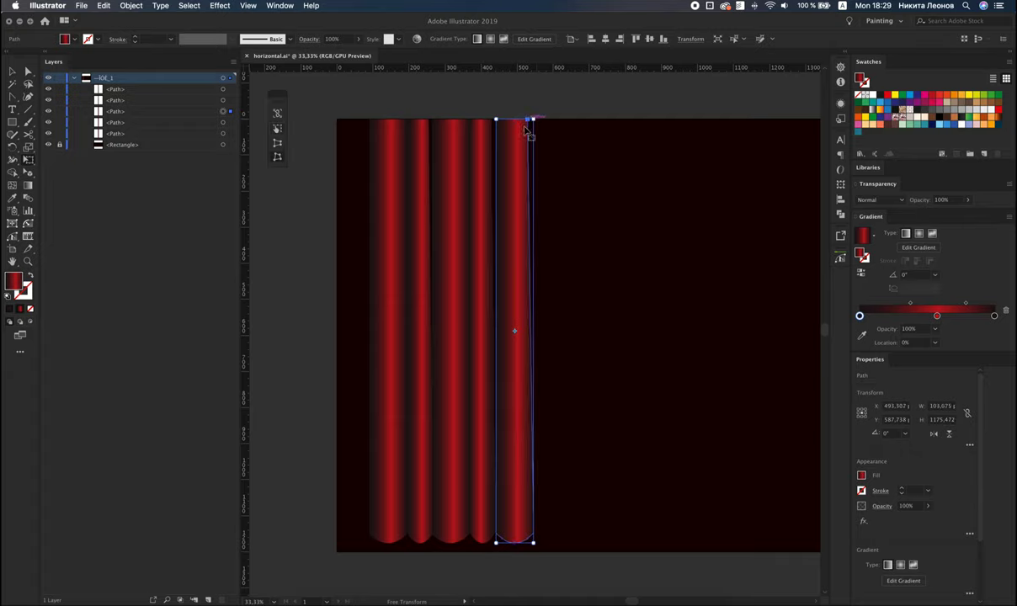
pyautogui.press('v')
pyautogui.scroll(1, 519, 223)
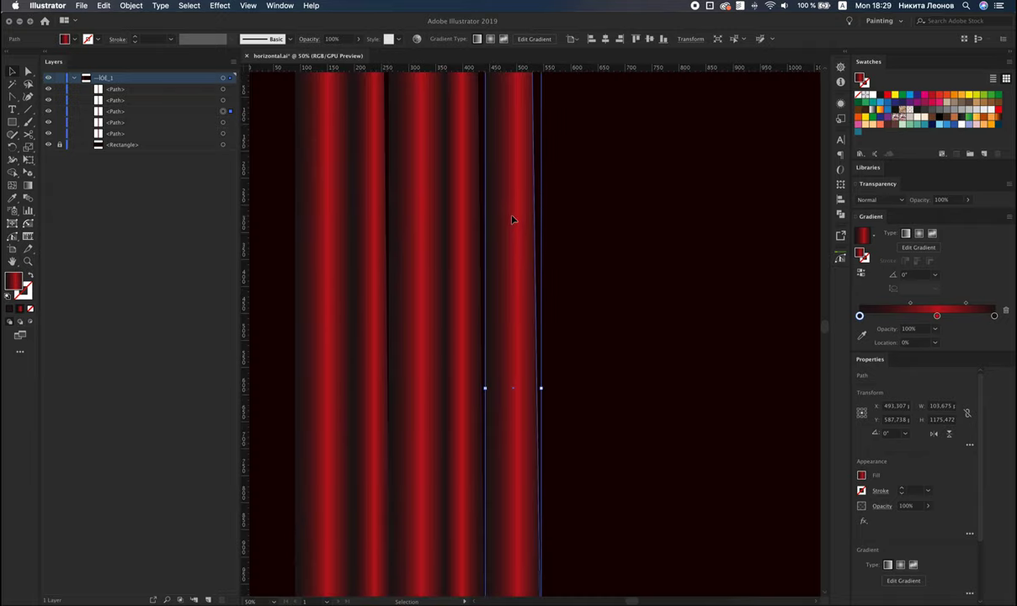
pyautogui.moveTo(512, 220); pyautogui.dragTo(511, 225)
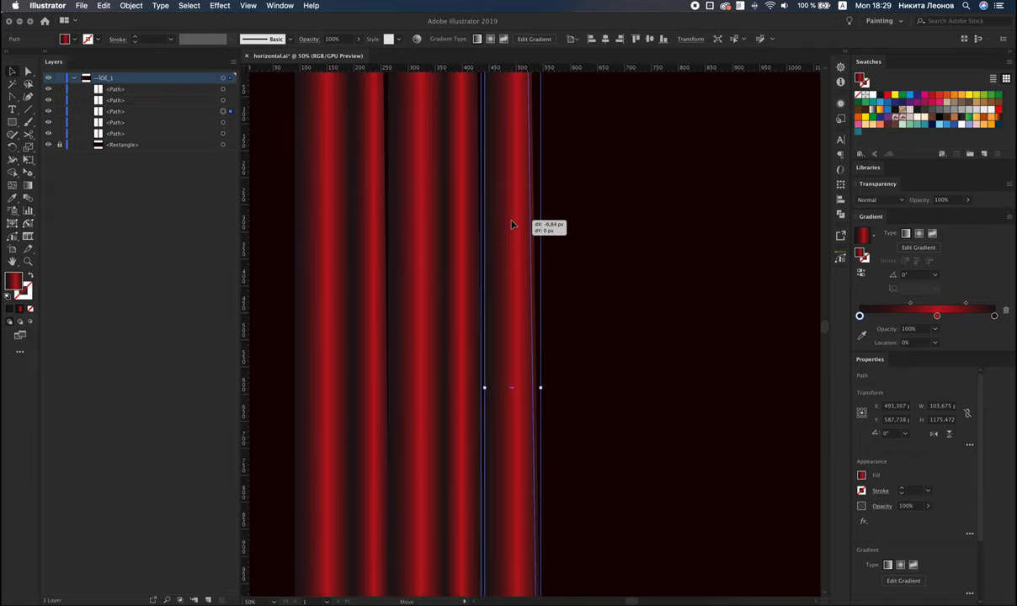
pyautogui.moveTo(511, 225); pyautogui.dragTo(512, 225)
pyautogui.scroll(-4, 511, 225)
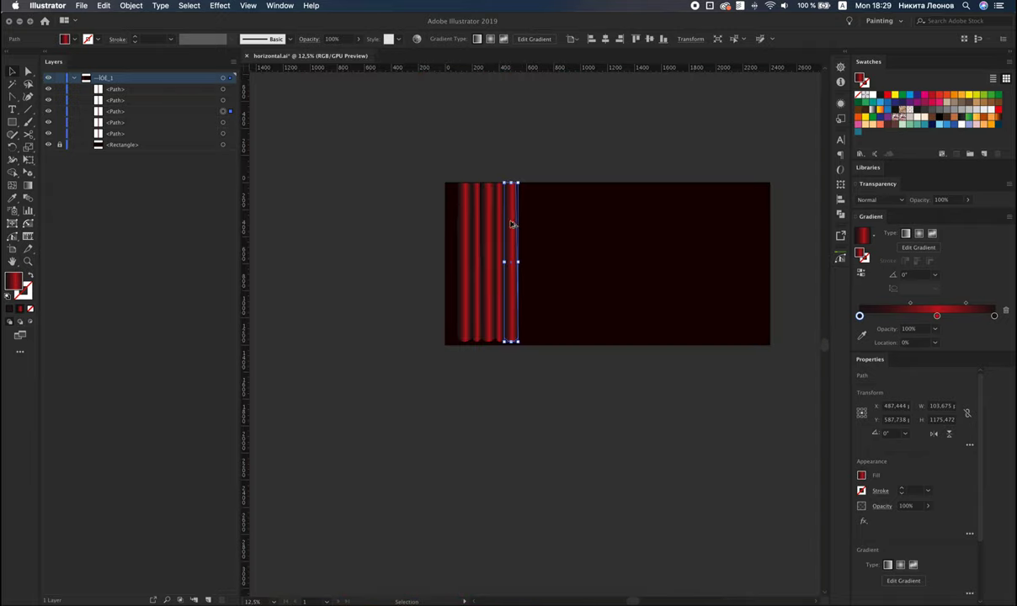
pyautogui.scroll(1, 511, 223)
pyautogui.scroll(1, 512, 223)
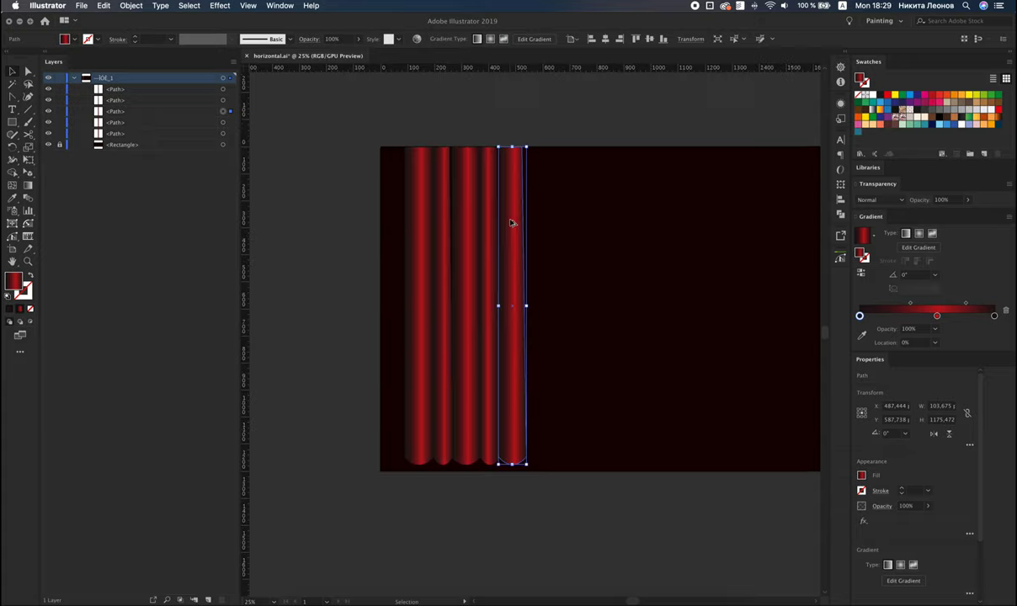
pyautogui.scroll(1, 472, 225)
# - Copy the leftmost fold to the right end and nudge it left against the others
pyautogui.moveTo(389, 225); pyautogui.dragTo(547, 236)
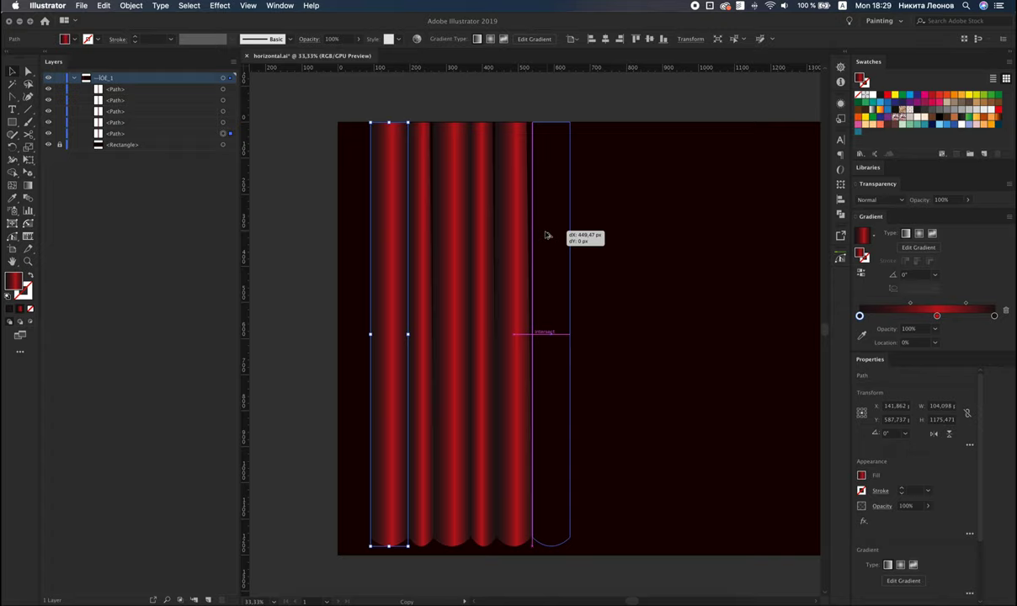
pyautogui.moveTo(545, 236); pyautogui.dragTo(548, 238)
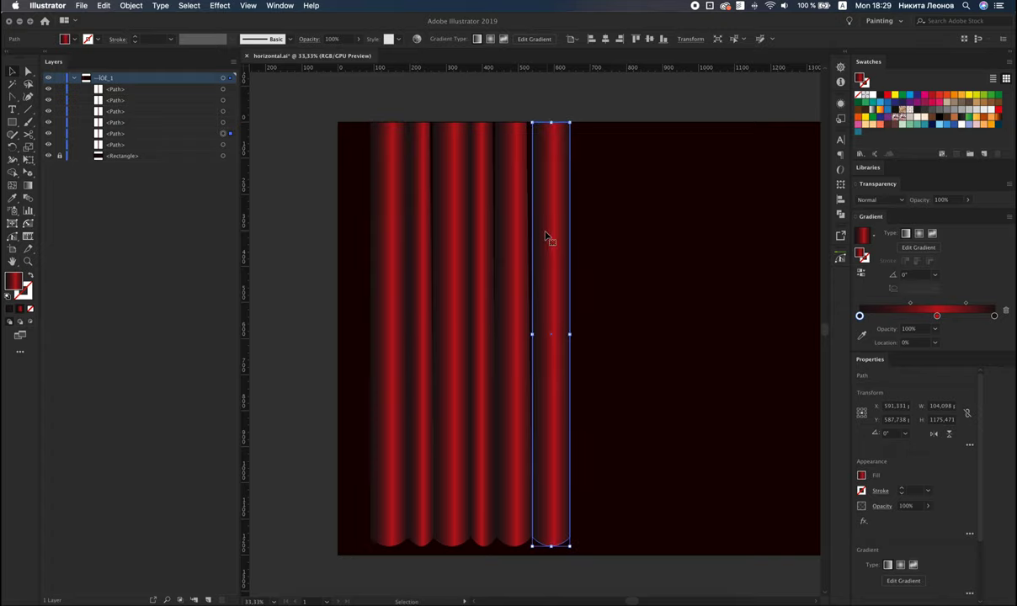
pyautogui.press('Left')
pyautogui.press('Left')
pyautogui.press('Left')
pyautogui.press('Left')
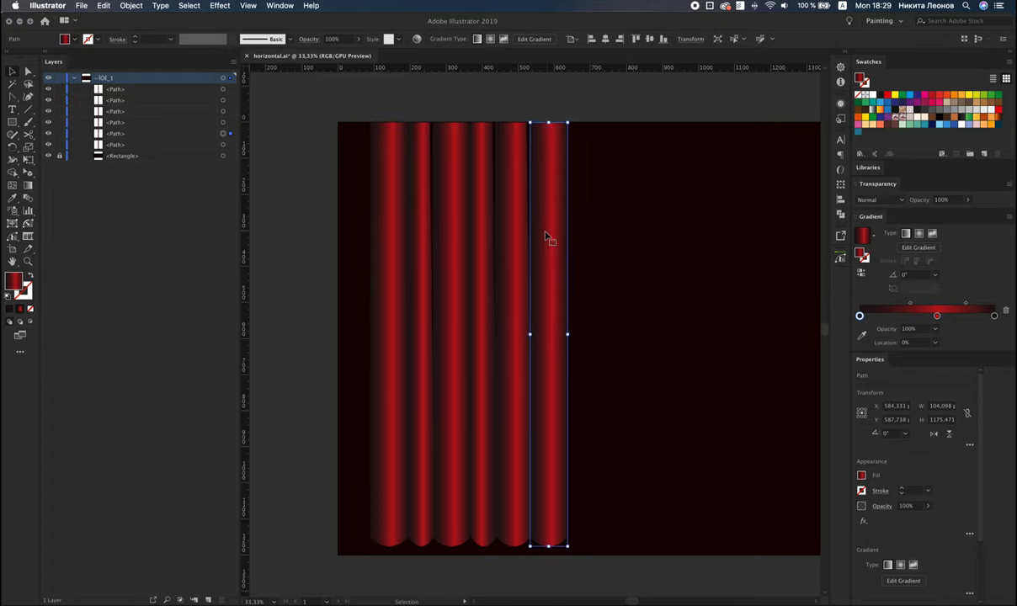
pyautogui.keyDown('shift'); pyautogui.click(501, 219); pyautogui.keyUp('shift')
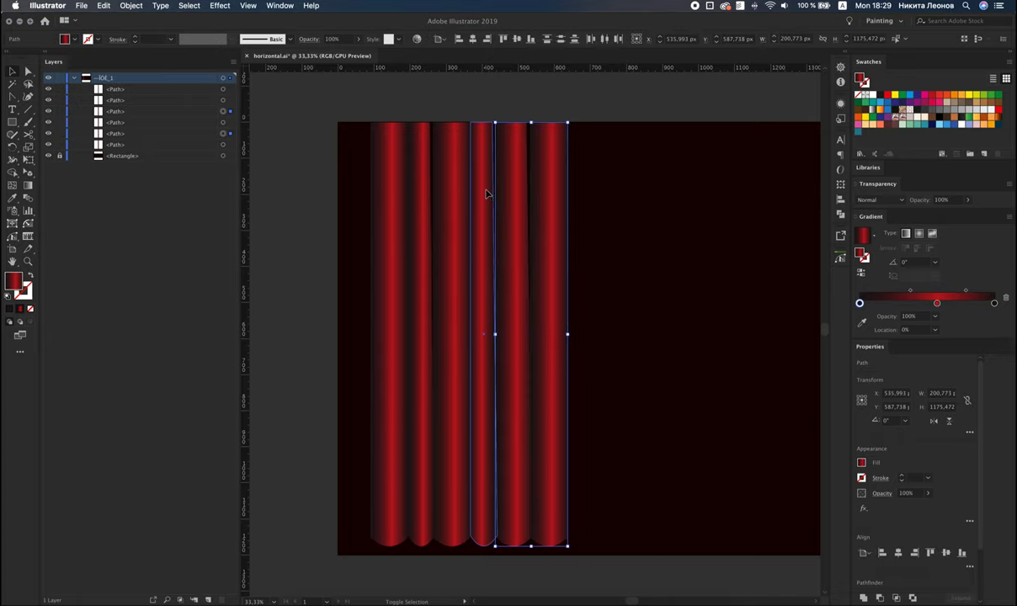
pyautogui.keyDown('shift'); pyautogui.click(455, 192); pyautogui.keyUp('shift')
pyautogui.keyDown('shift'); pyautogui.click(419, 187); pyautogui.keyUp('shift')
pyautogui.keyDown('shift'); pyautogui.click(397, 190); pyautogui.keyUp('shift')
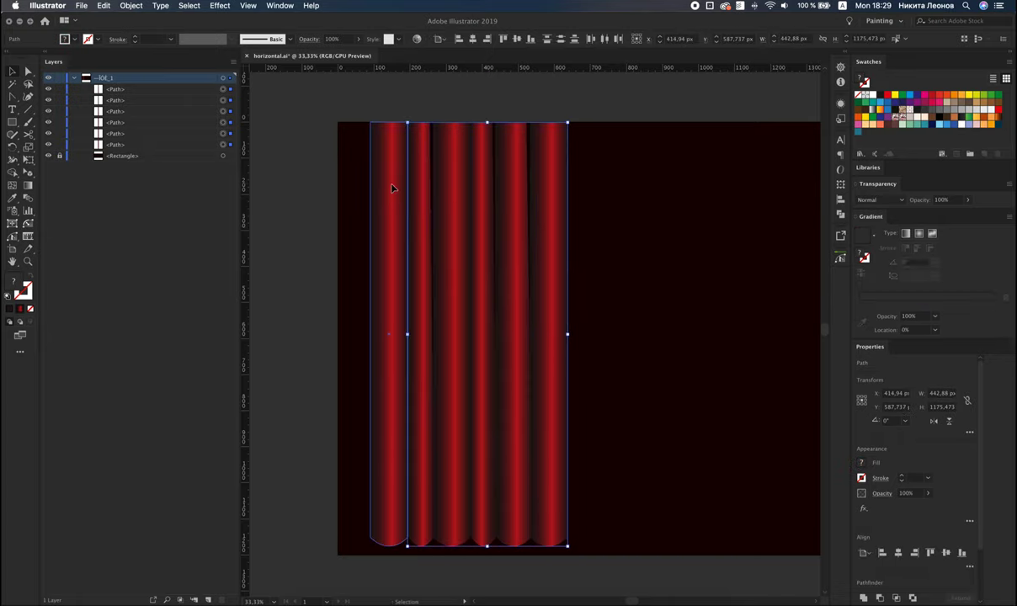
pyautogui.keyDown('shift'); pyautogui.click(391, 189); pyautogui.keyUp('shift')
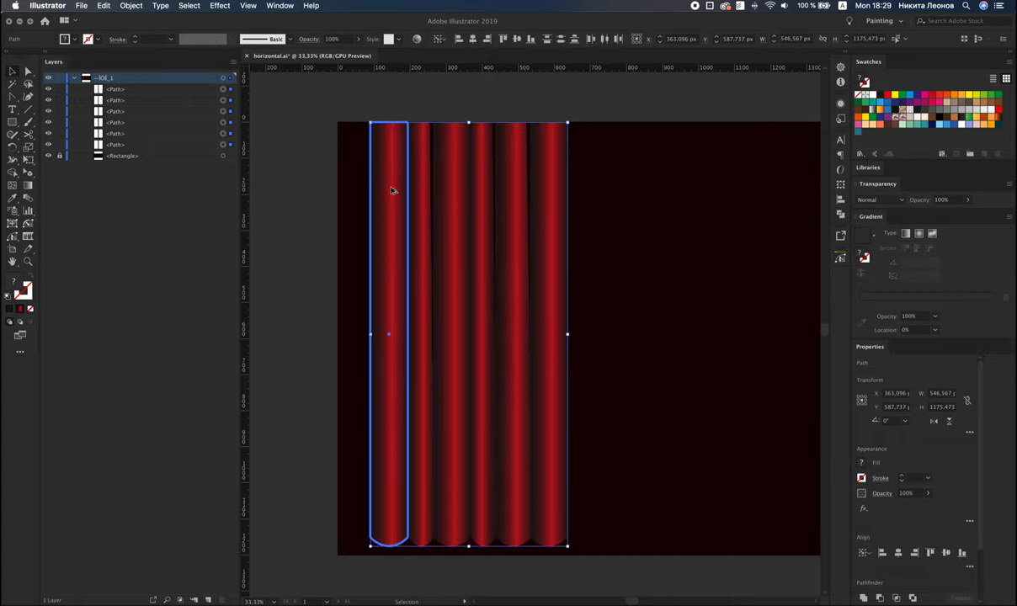
pyautogui.click(513, 97)
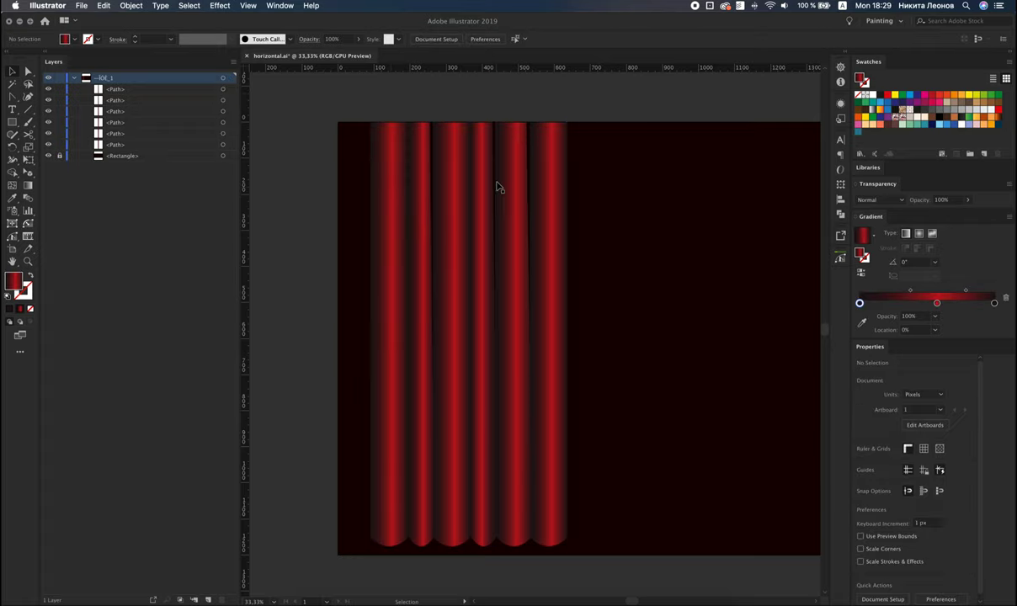
# - Add a seventh fold, about 103.7 px wide, at the curtain's right end
pyautogui.moveTo(513, 187); pyautogui.dragTo(588, 188)
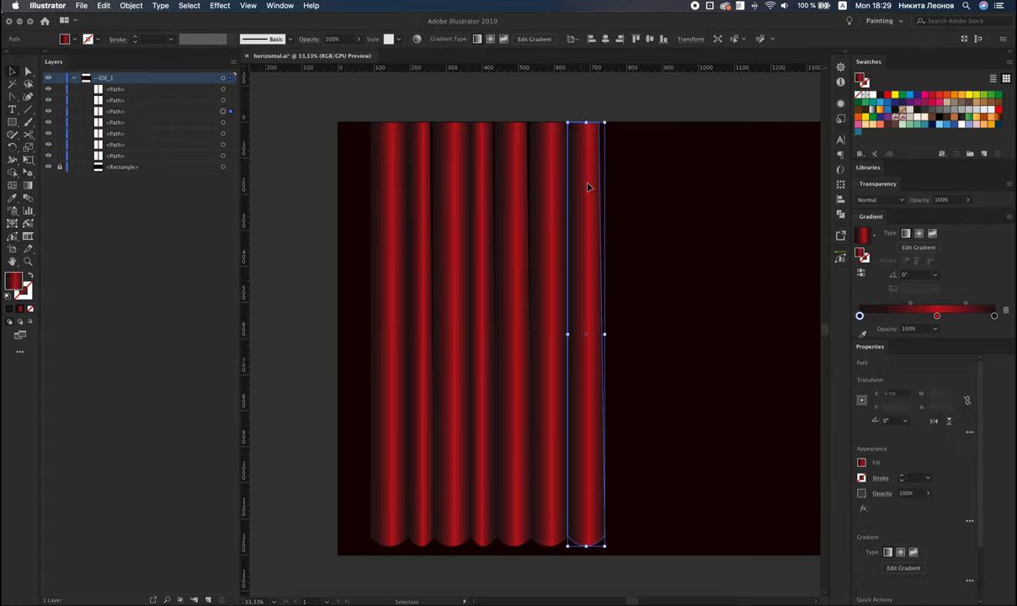
pyautogui.click(640, 99)
pyautogui.scroll(-2, 413, 110)
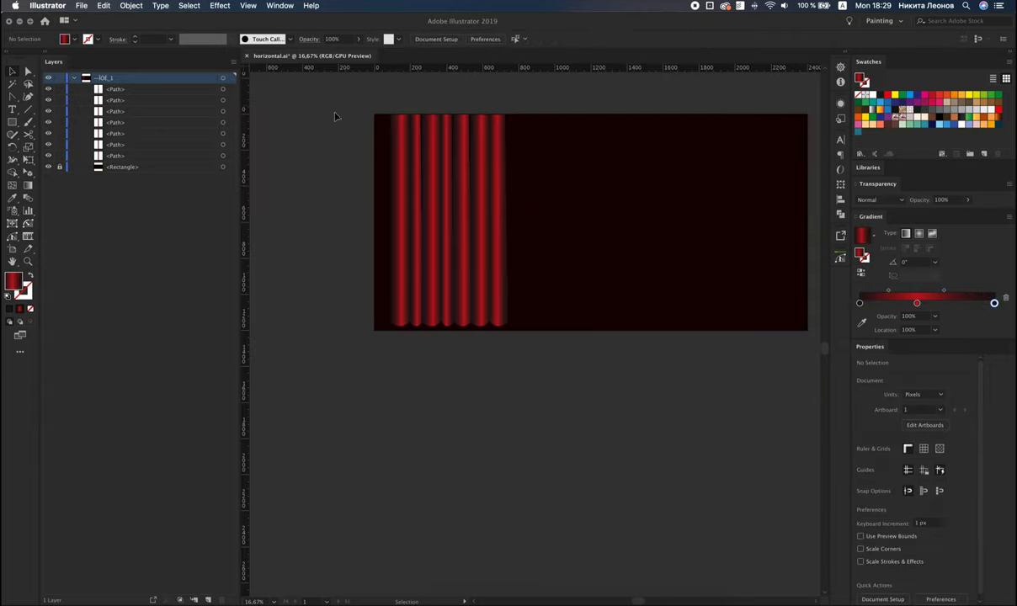
# - Select six fold layers and Alt-drag a copy of them to the right
pyautogui.click(230, 100)
pyautogui.keyDown('shift'); pyautogui.click(231, 111); pyautogui.keyUp('shift')
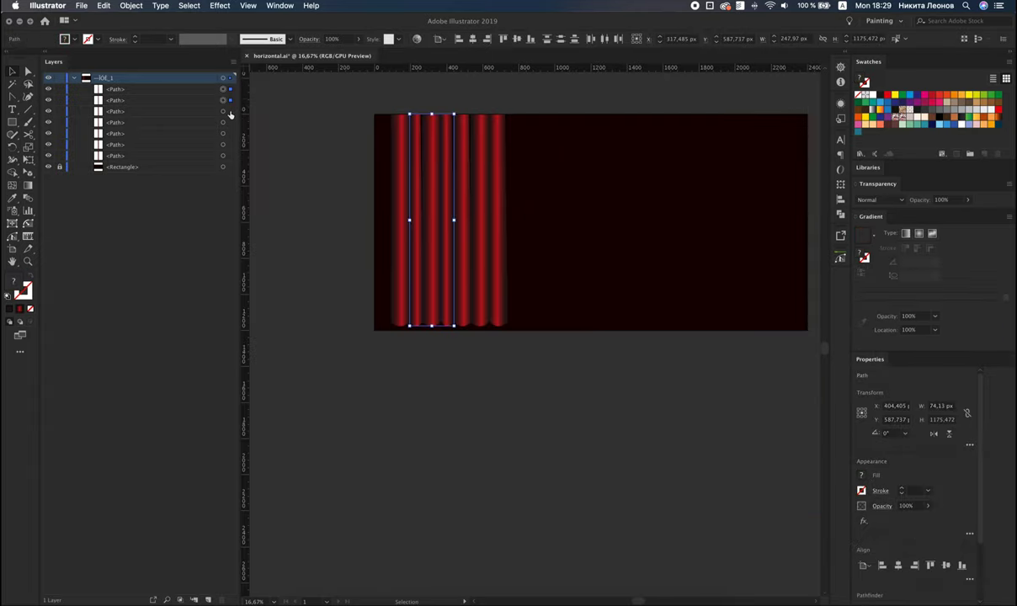
pyautogui.keyDown('shift'); pyautogui.click(230, 122); pyautogui.keyUp('shift')
pyautogui.keyDown('shift'); pyautogui.click(230, 133); pyautogui.keyUp('shift')
pyautogui.keyDown('shift'); pyautogui.click(231, 144); pyautogui.keyUp('shift')
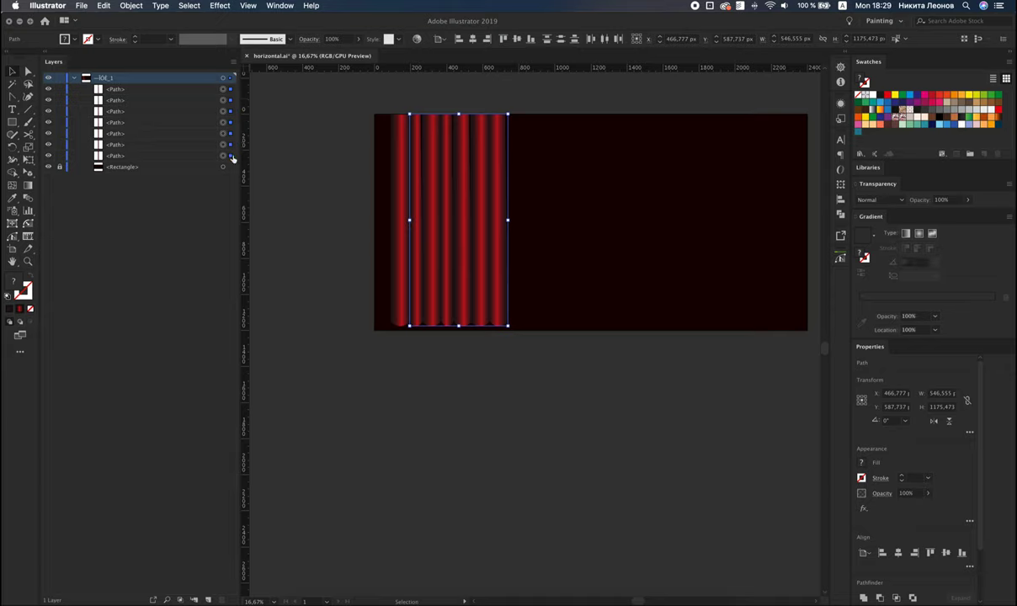
pyautogui.keyDown('shift'); pyautogui.click(231, 155); pyautogui.keyUp('shift')
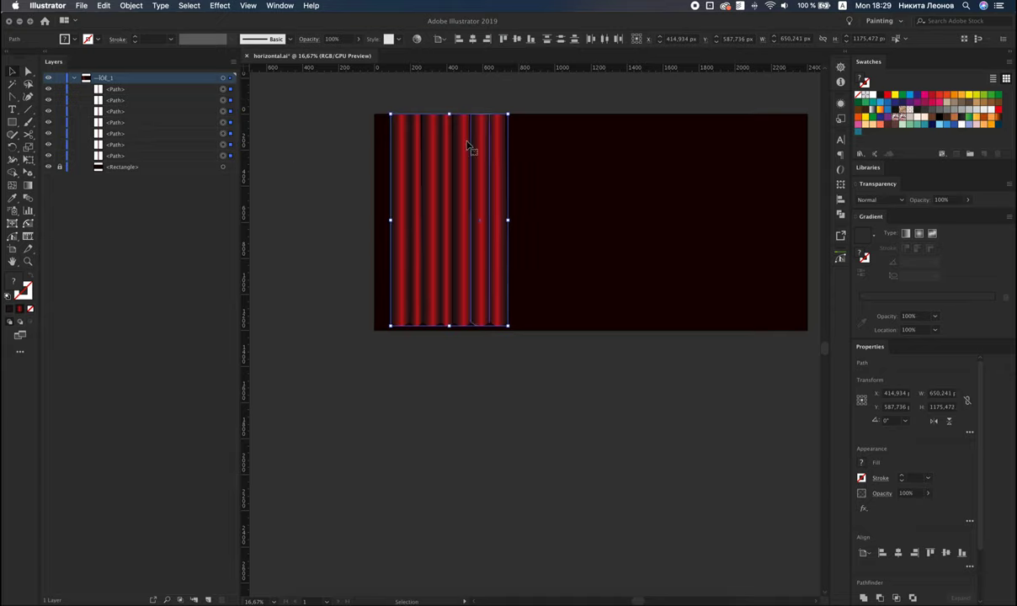
pyautogui.moveTo(411, 154); pyautogui.dragTo(524, 158)
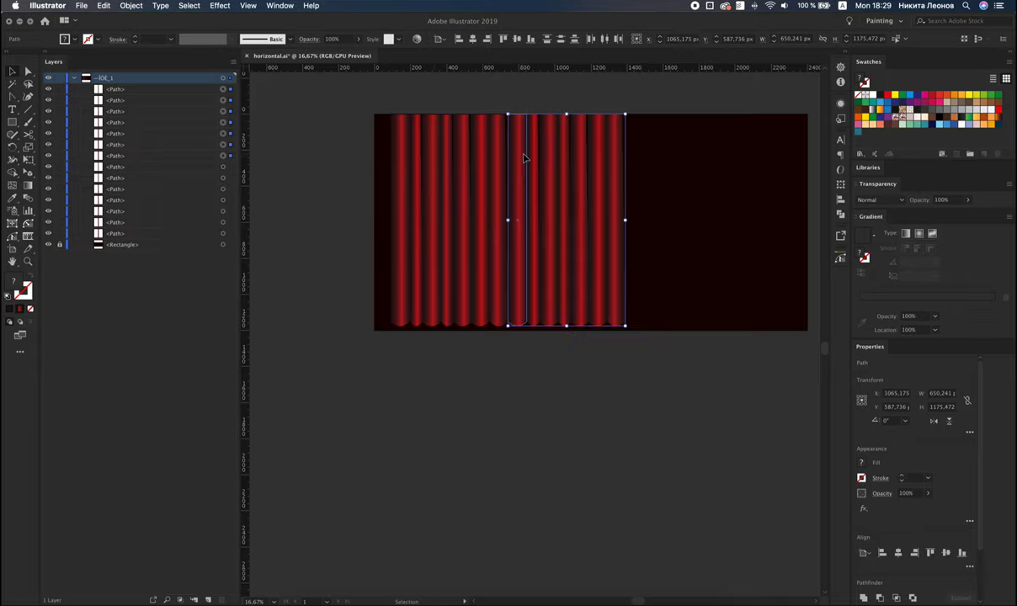
pyautogui.hscroll(3, 523, 158)
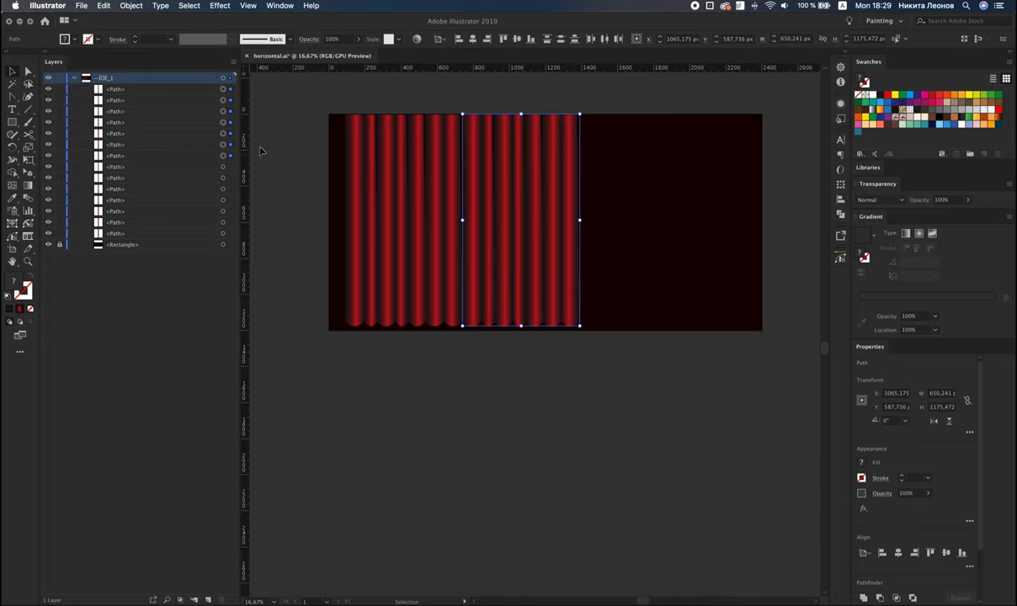
# - Copy the full set of folds rightward across the stage, then select every fold path
pyautogui.keyDown('shift'); pyautogui.click(229, 167); pyautogui.keyUp('shift')
pyautogui.keyDown('shift'); pyautogui.click(230, 178); pyautogui.keyUp('shift')
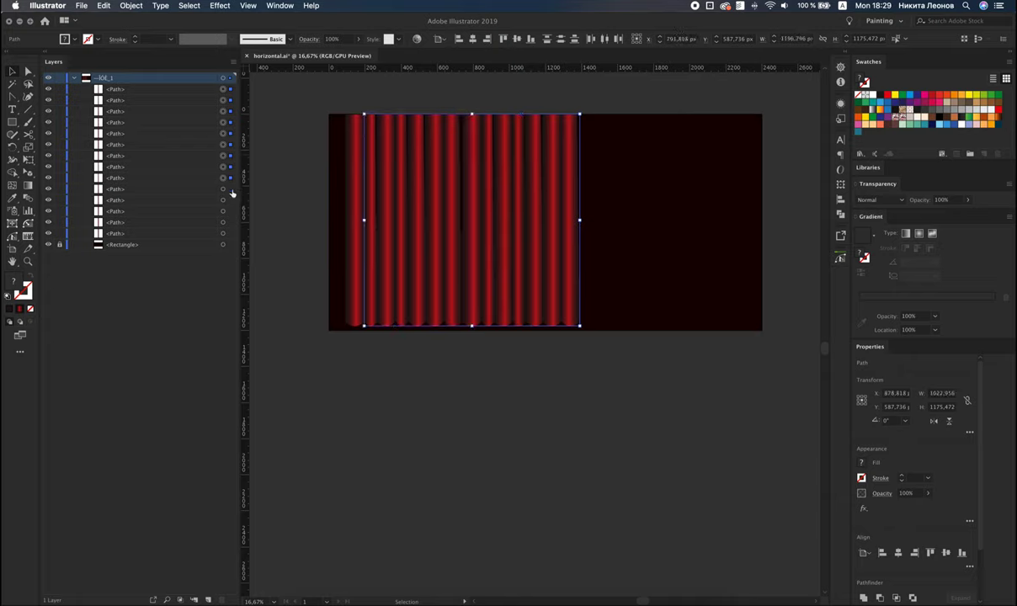
pyautogui.keyDown('shift'); pyautogui.click(230, 201); pyautogui.keyUp('shift')
pyautogui.keyDown('shift'); pyautogui.click(230, 223); pyautogui.keyUp('shift')
pyautogui.keyDown('shift'); pyautogui.click(230, 234); pyautogui.keyUp('shift')
pyautogui.moveTo(370, 154)
pyautogui.mouseDown()
pyautogui.moveTo(602, 170)
pyautogui.moveTo(603, 158)
pyautogui.mouseUp()
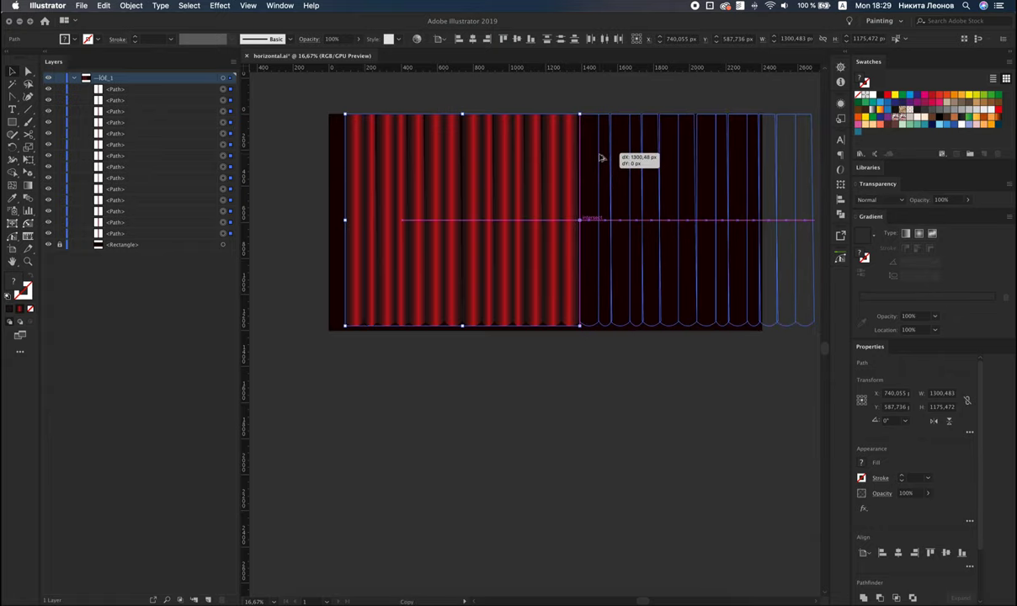
pyautogui.moveTo(602, 157); pyautogui.dragTo(602, 157)
pyautogui.hscroll(3, 604, 164)
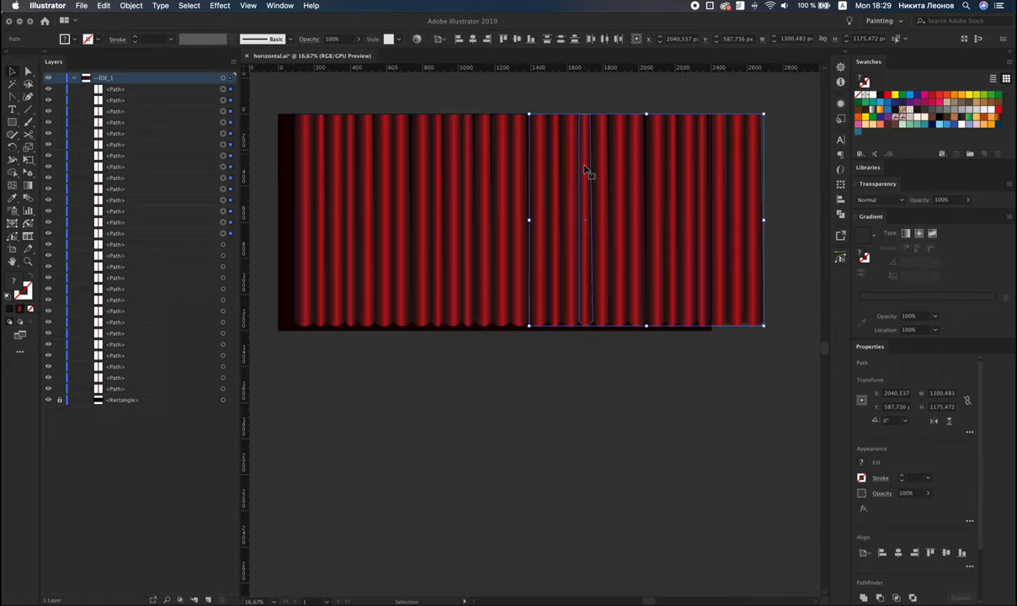
pyautogui.click(229, 78)
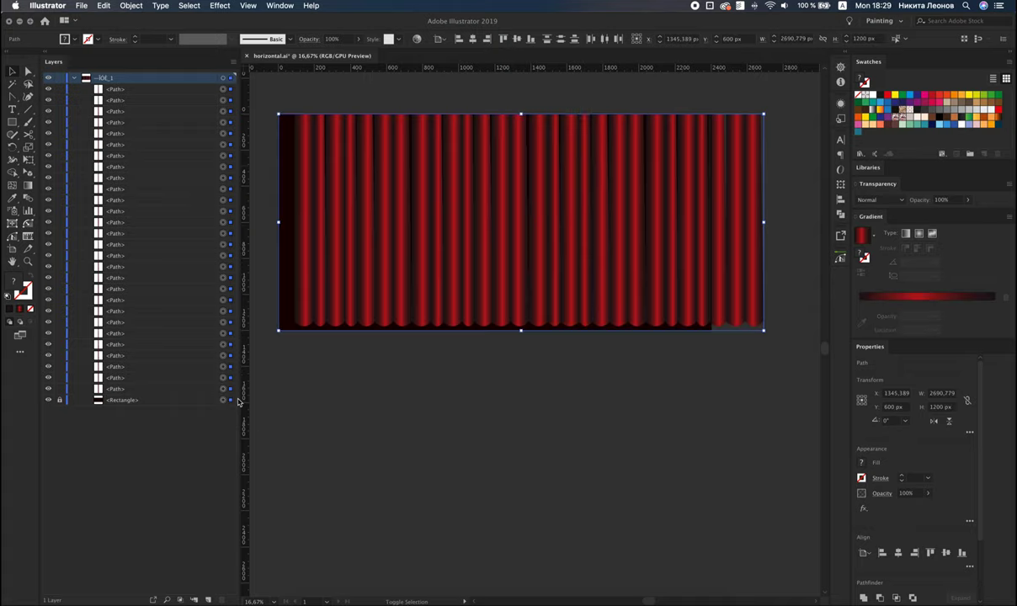
# - Group the curtain folds, center them horizontally, and erase the excess strip along the top
pyautogui.hotkey('ctrl', 'g')
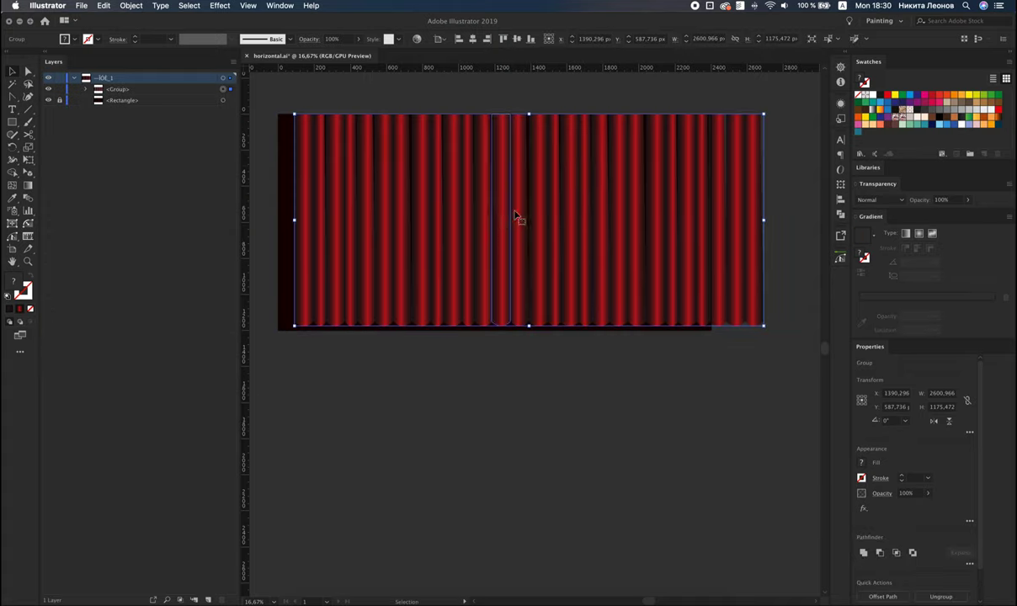
pyautogui.click(471, 39)
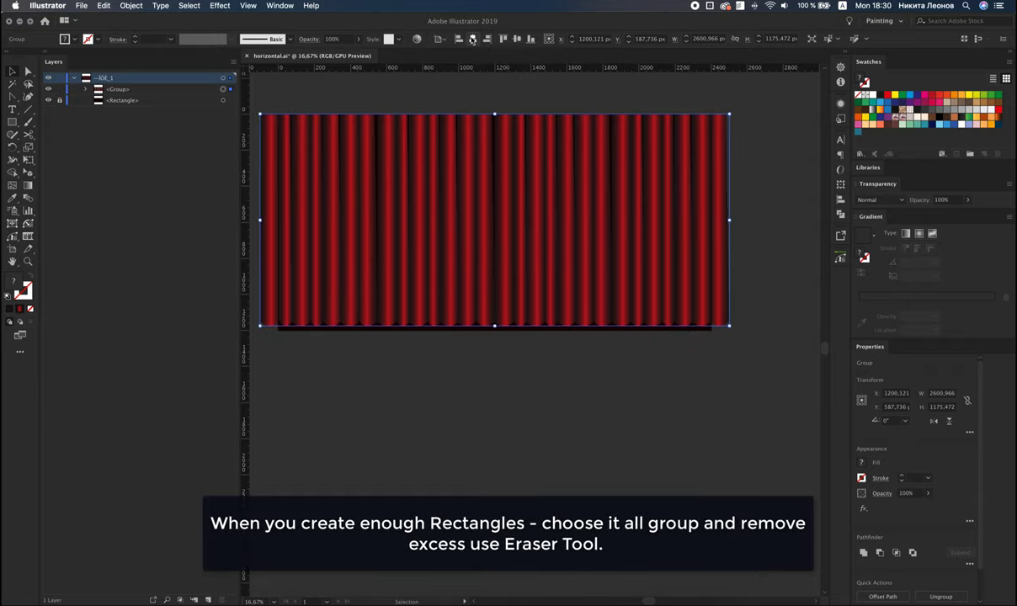
pyautogui.moveTo(517, 191); pyautogui.dragTo(518, 172)
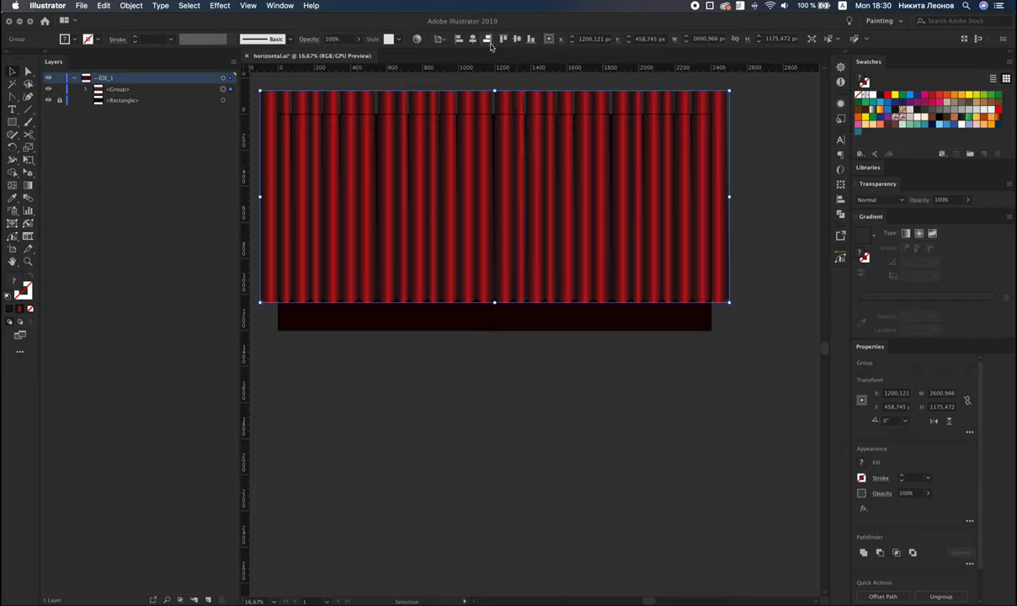
pyautogui.hotkey('ctrl', 'z')
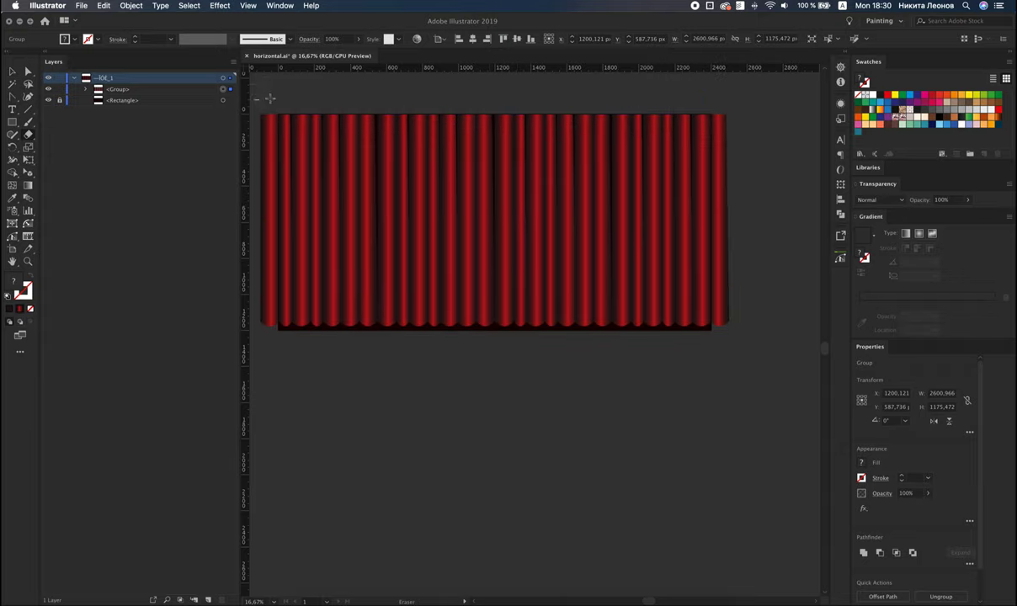
pyautogui.moveTo(270, 98); pyautogui.dragTo(763, 135)
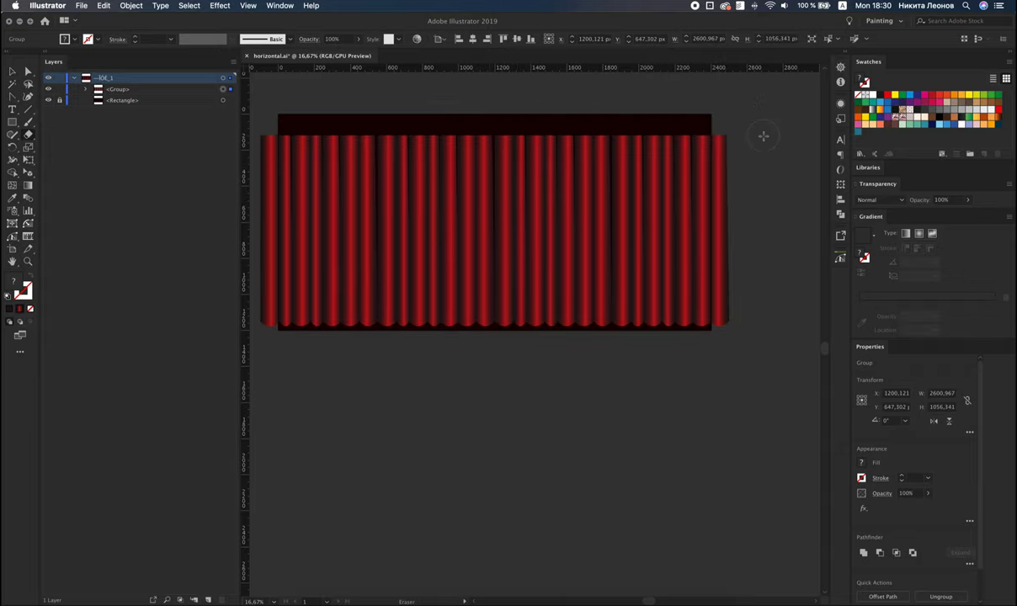
pyautogui.press('v')
# - Move the curtain to the artboard top, shorten it above the floor, and erase both side overhangs
pyautogui.click(491, 143)
pyautogui.moveTo(504, 189); pyautogui.dragTo(501, 162)
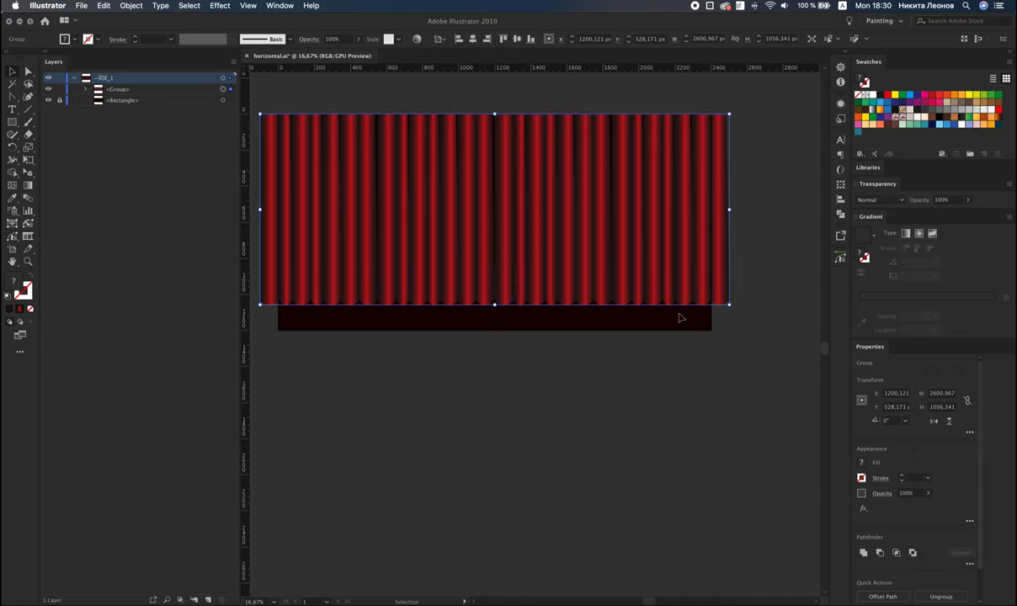
pyautogui.moveTo(496, 307); pyautogui.dragTo(498, 291)
pyautogui.hotkey('shift', 'e')
pyautogui.moveTo(763, 320); pyautogui.dragTo(713, 100)
pyautogui.moveTo(252, 127); pyautogui.dragTo(280, 309)
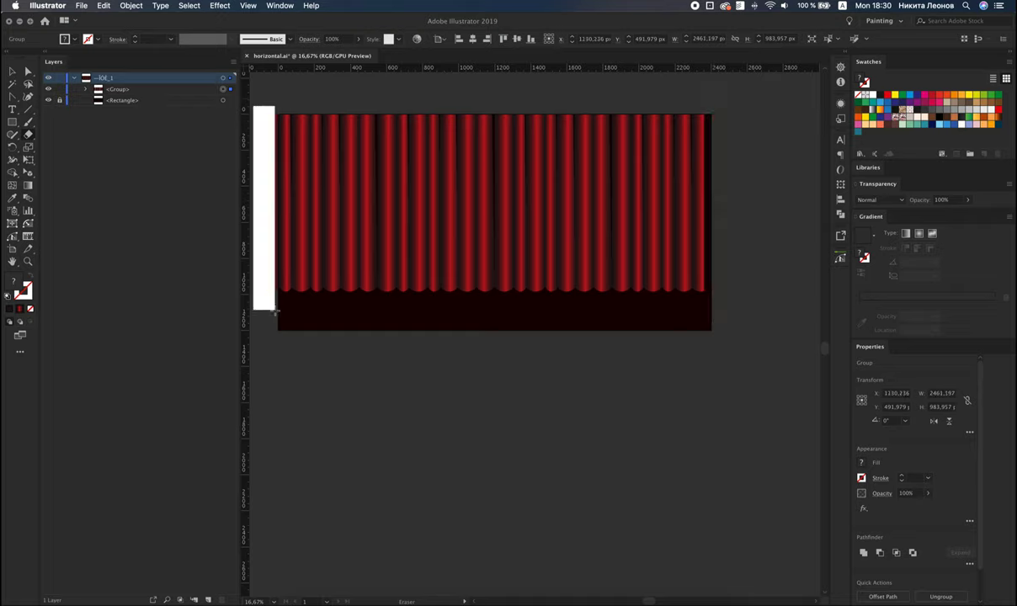
pyautogui.press('v')
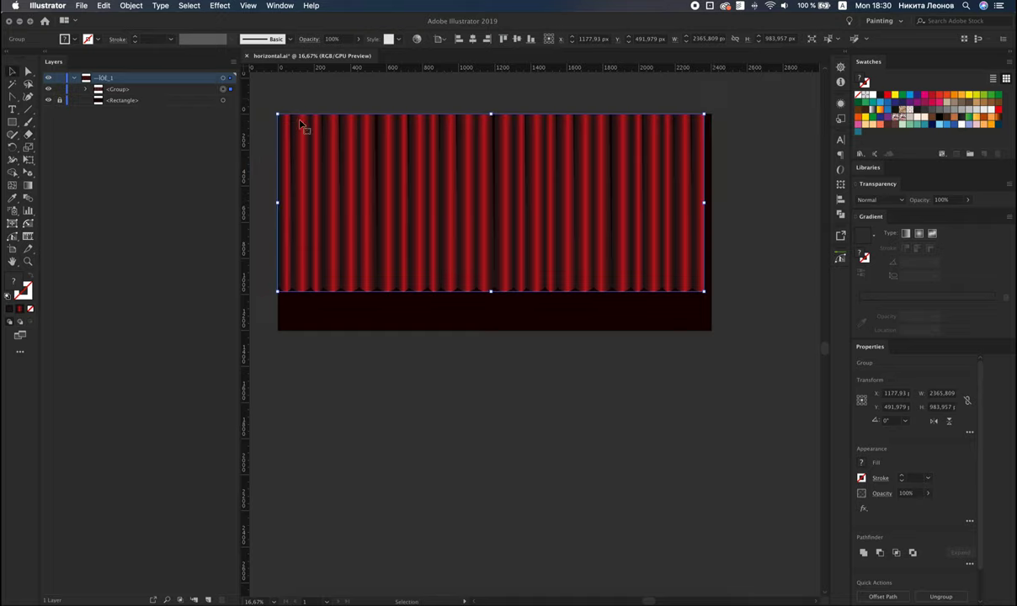
# - Align the curtain's left edge to the artboard and stretch it to 2400 px wide
pyautogui.click(459, 39)
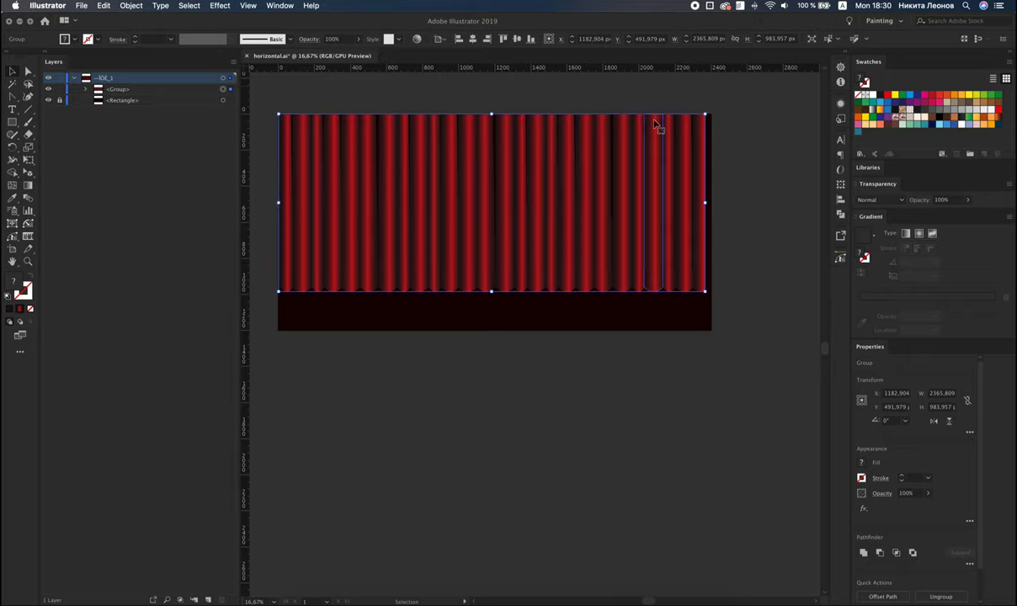
pyautogui.scroll(2, 712, 200)
pyautogui.scroll(1, 703, 202)
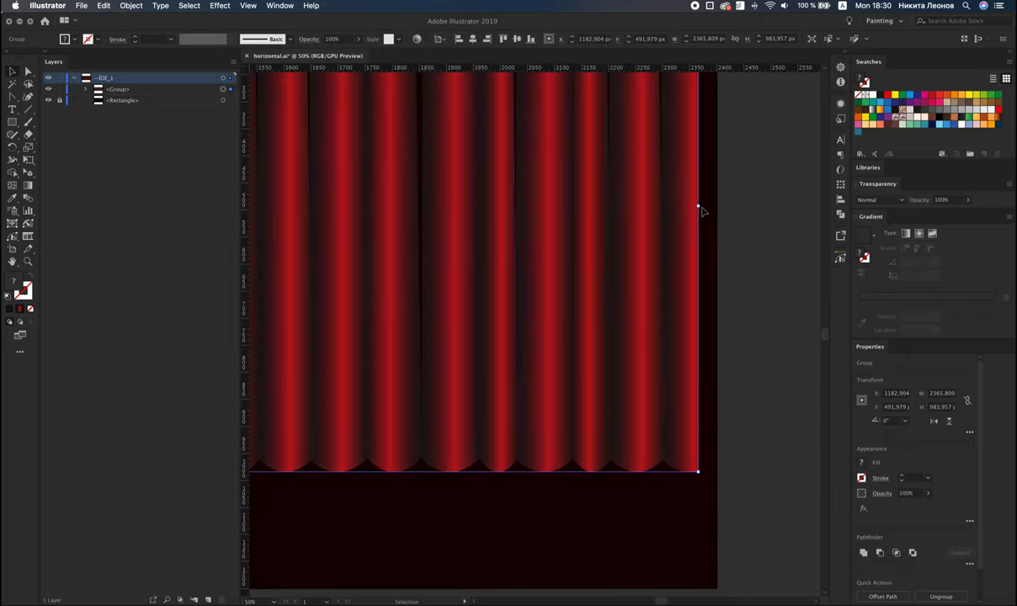
pyautogui.moveTo(700, 204); pyautogui.dragTo(717, 203)
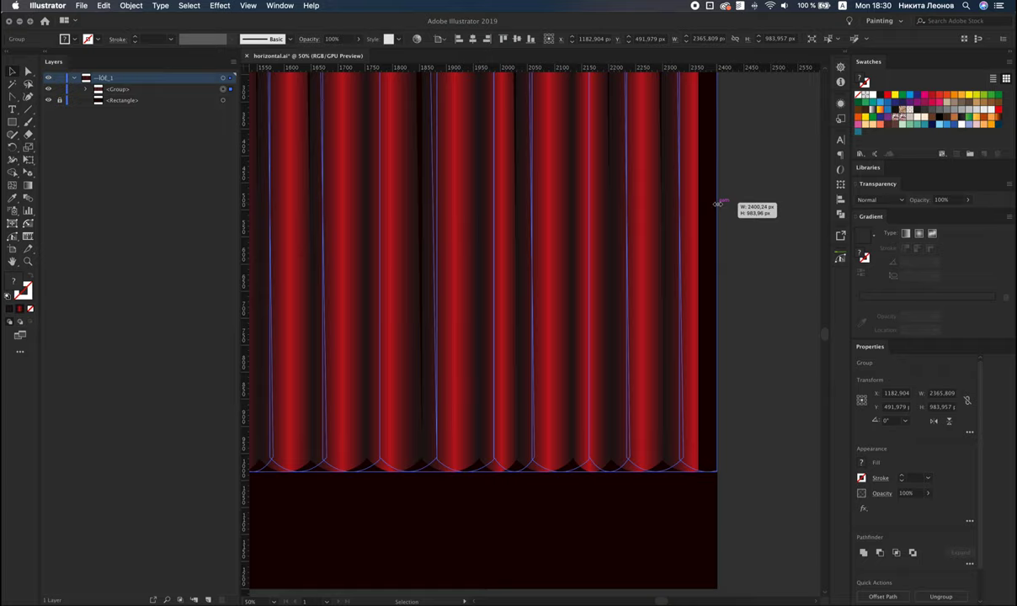
pyautogui.scroll(-5, 455, 176)
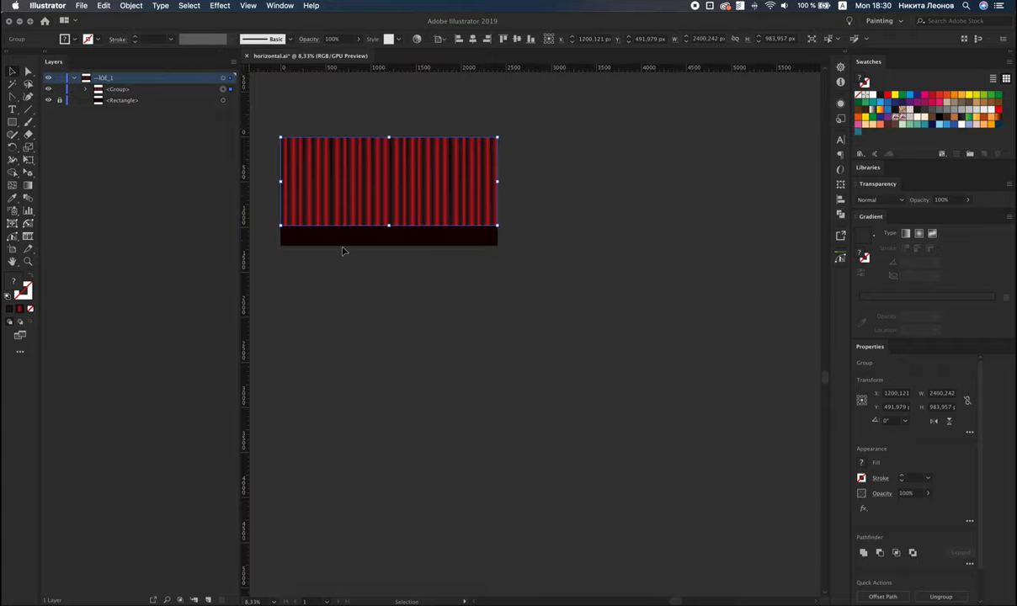
pyautogui.click(336, 283)
pyautogui.scroll(1, 311, 215)
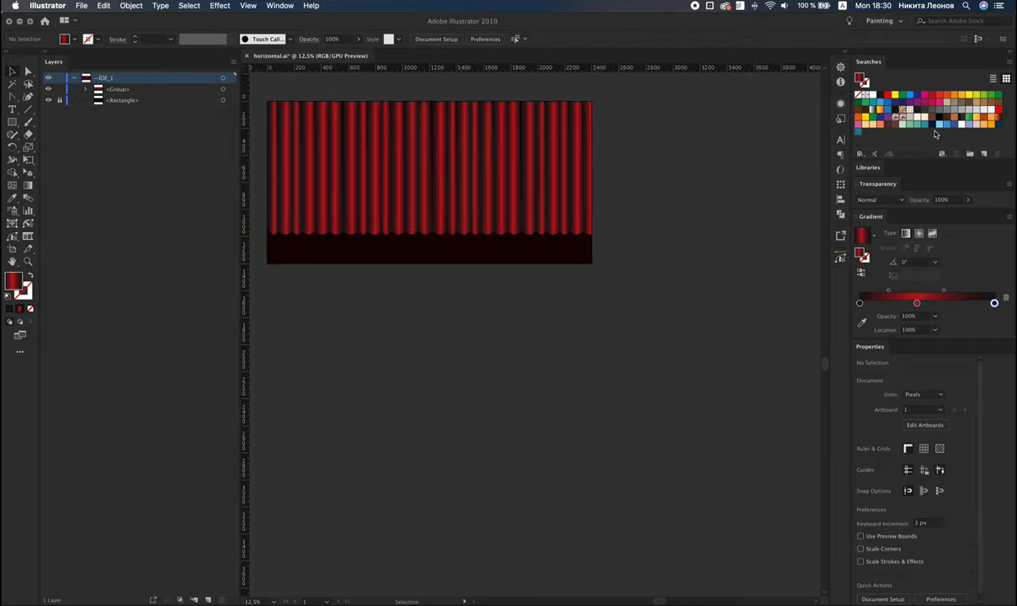
# - Brighten the background rectangle's fill slightly to maroon #1E0106
pyautogui.click(223, 100)
pyautogui.doubleClick(863, 81)
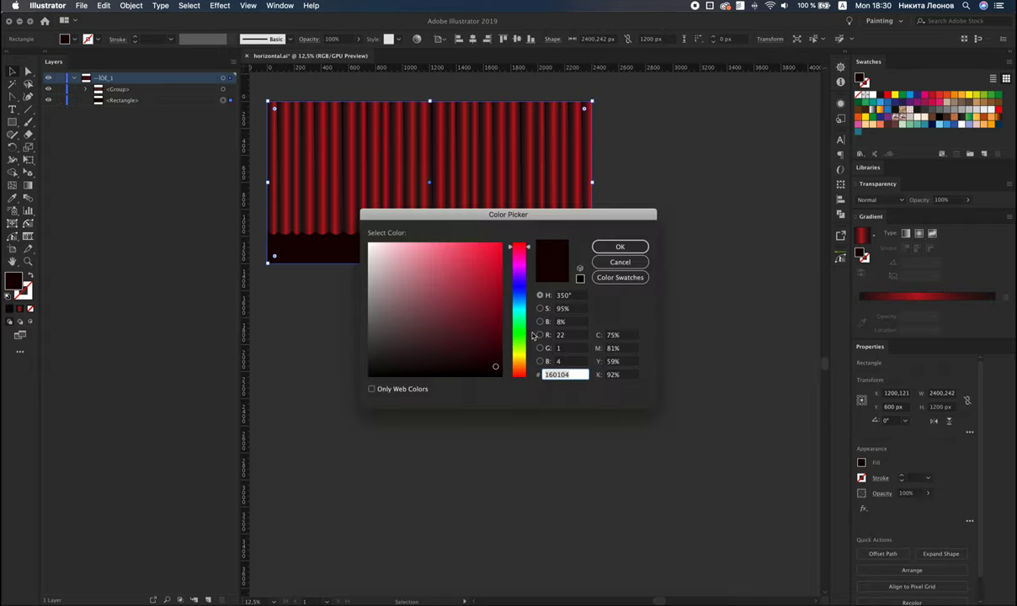
pyautogui.moveTo(497, 362); pyautogui.dragTo(499, 360)
pyautogui.click(618, 247)
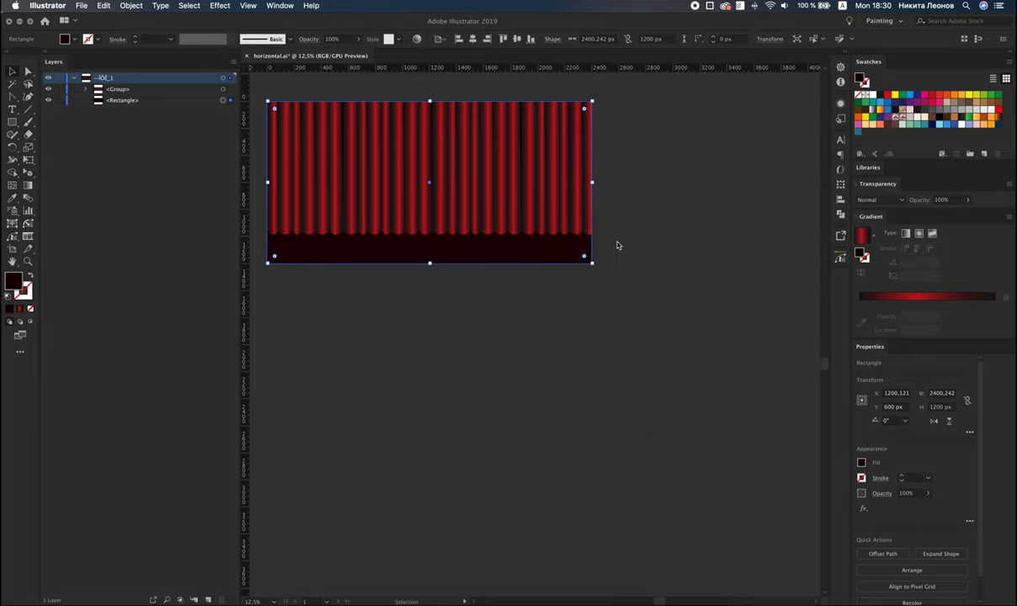
pyautogui.click(643, 239)
pyautogui.hscroll(-3, 644, 236)
pyautogui.scroll(2, 644, 245)
pyautogui.scroll(2, 640, 252)
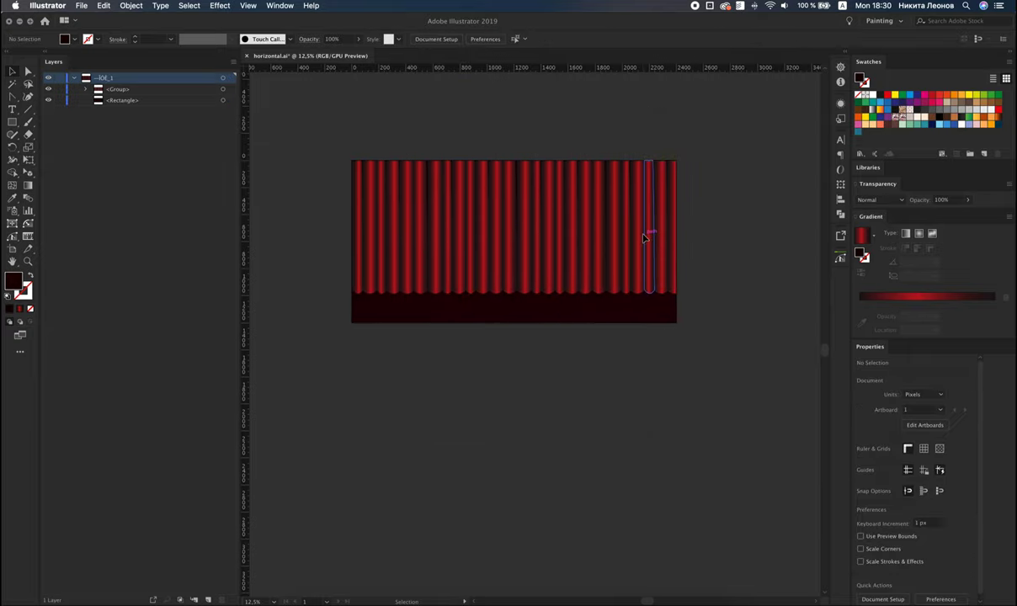
pyautogui.keyDown('alt'); pyautogui.scroll(2, 638, 266); pyautogui.keyUp('alt')
pyautogui.hscroll(-3, 505, 219)
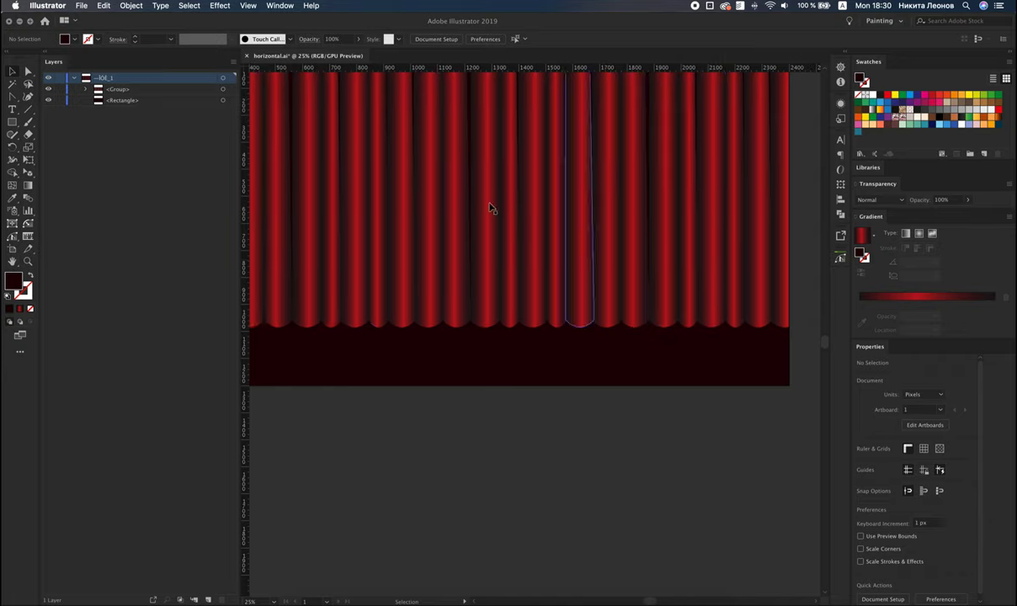
# - Duplicate the background rectangle and trim the copy to a 2400 × 83.94 px strip under the curtain hem
pyautogui.click(223, 100)
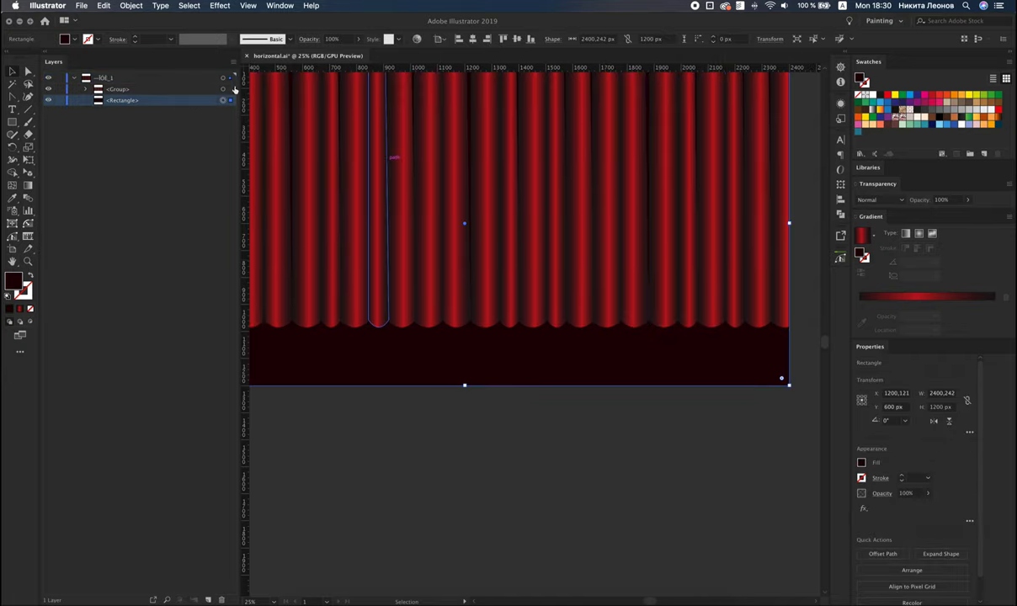
pyautogui.click(233, 62)
pyautogui.click(249, 83)
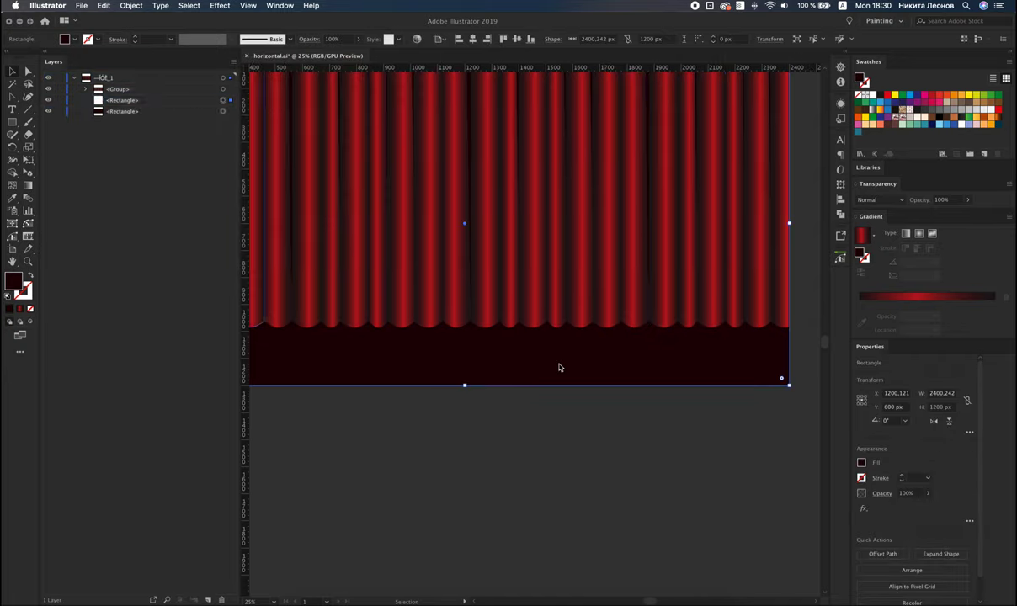
pyautogui.keyDown('alt'); pyautogui.scroll(-1, 519, 384); pyautogui.keyUp('alt')
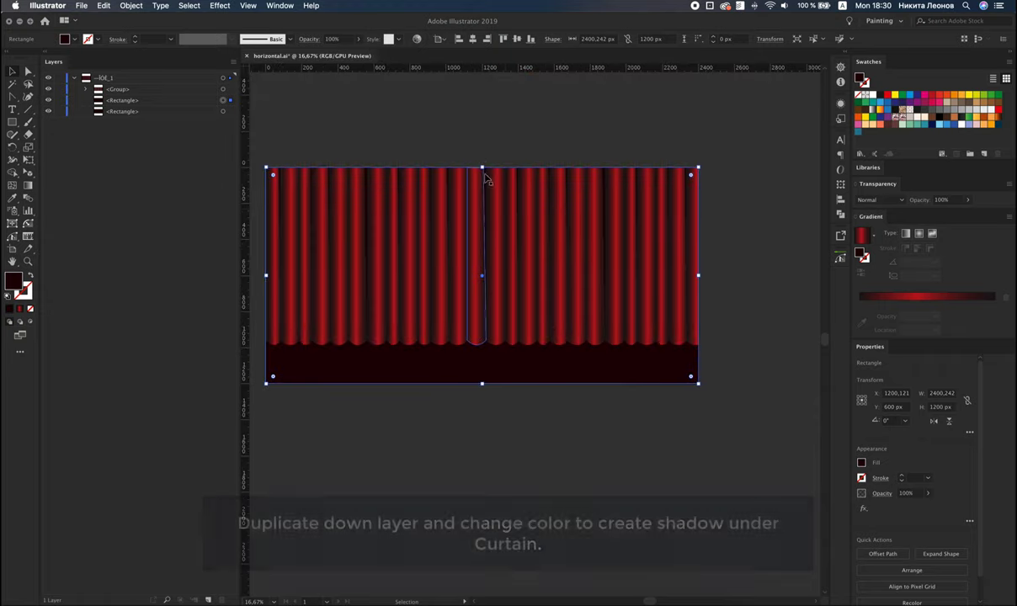
pyautogui.moveTo(482, 167); pyautogui.dragTo(489, 337)
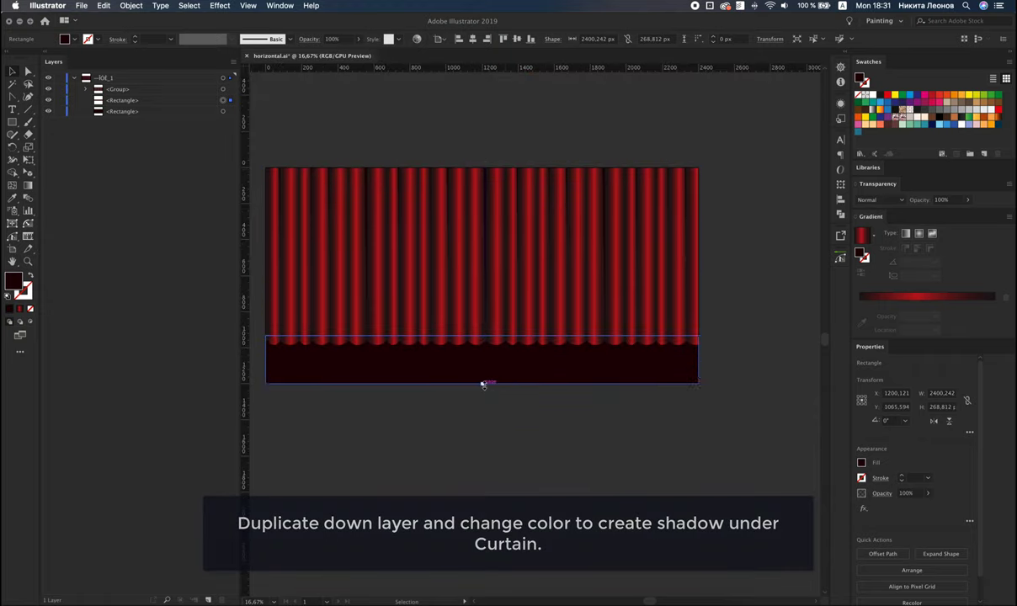
pyautogui.moveTo(484, 383); pyautogui.dragTo(482, 349)
# - Darken the strip's fill to #0F0104 as a hem shadow
pyautogui.doubleClick(862, 80)
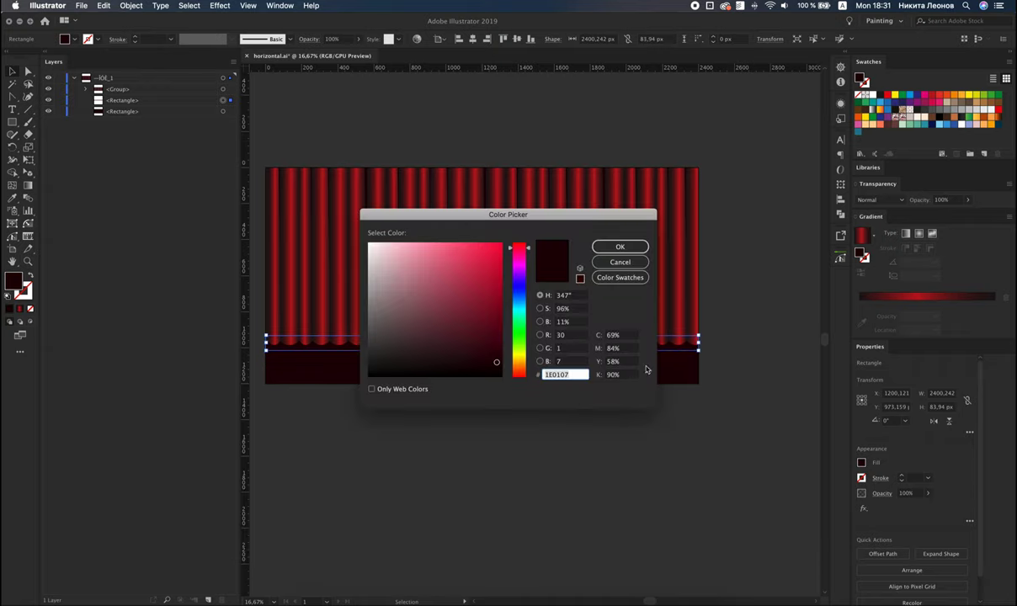
pyautogui.click(497, 369)
pyautogui.click(618, 247)
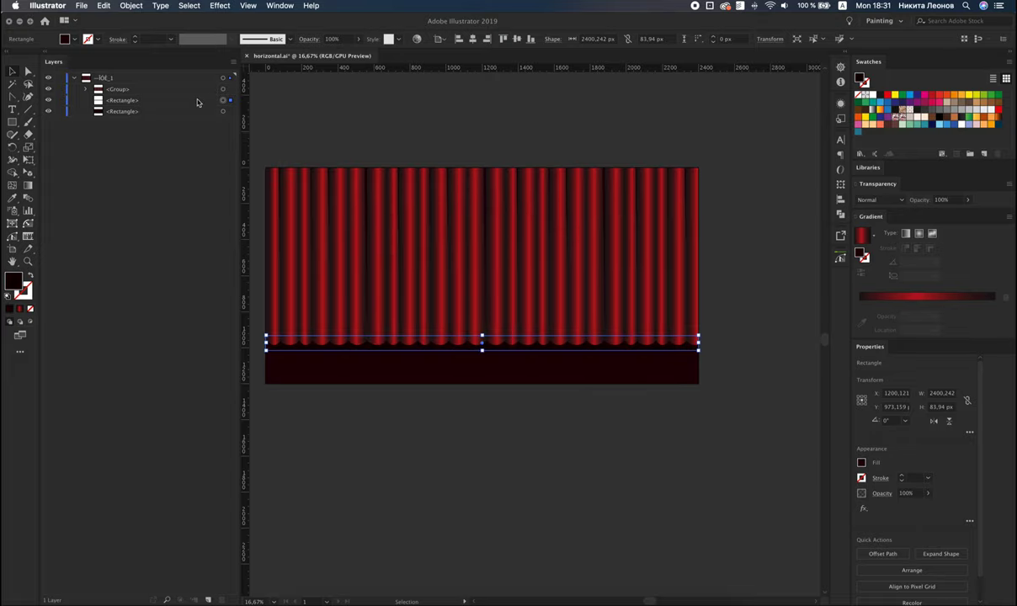
# - Duplicate the shadow strip and stretch the copy down to cover the floor band
pyautogui.click(193, 100)
pyautogui.click(234, 64)
pyautogui.click(270, 81)
pyautogui.moveTo(482, 337); pyautogui.dragTo(482, 384)
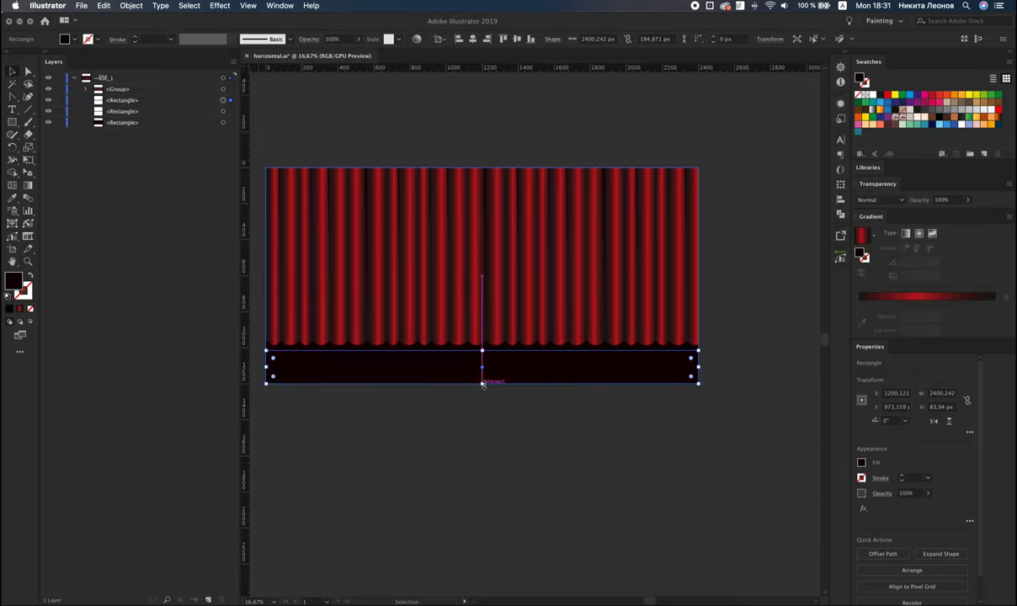
pyautogui.scroll(1, 482, 384)
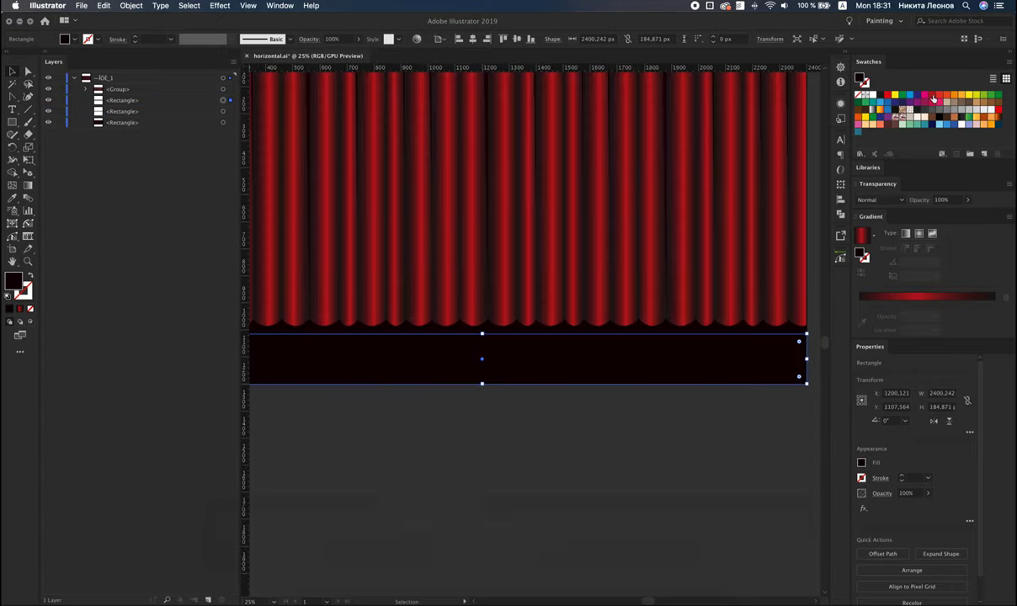
# - Fill the floor rectangle with a two-stop gradient whose left stop is dark maroon #4E1222
pyautogui.click(932, 299)
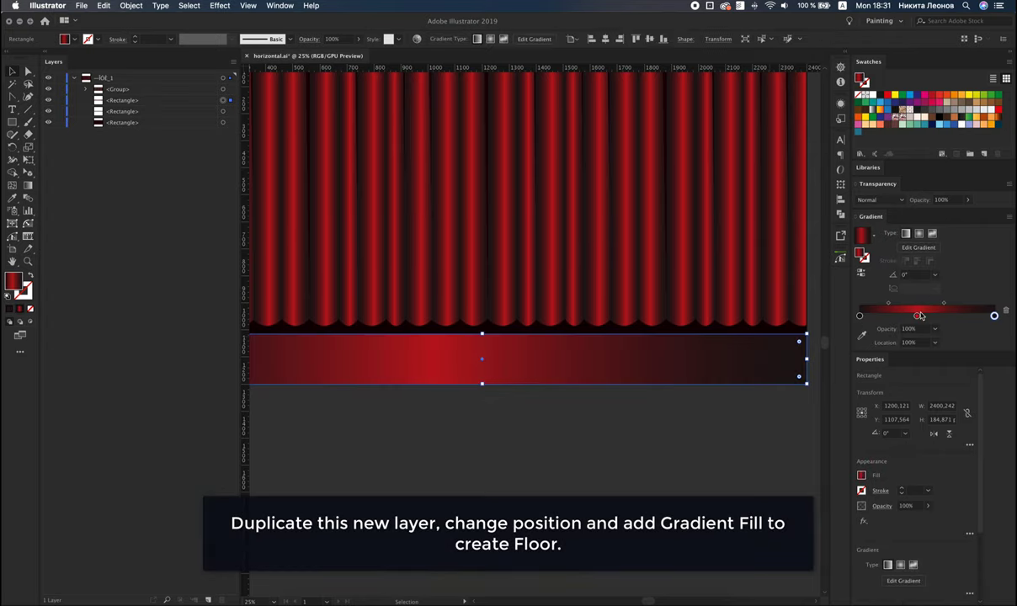
pyautogui.moveTo(859, 318); pyautogui.dragTo(854, 345)
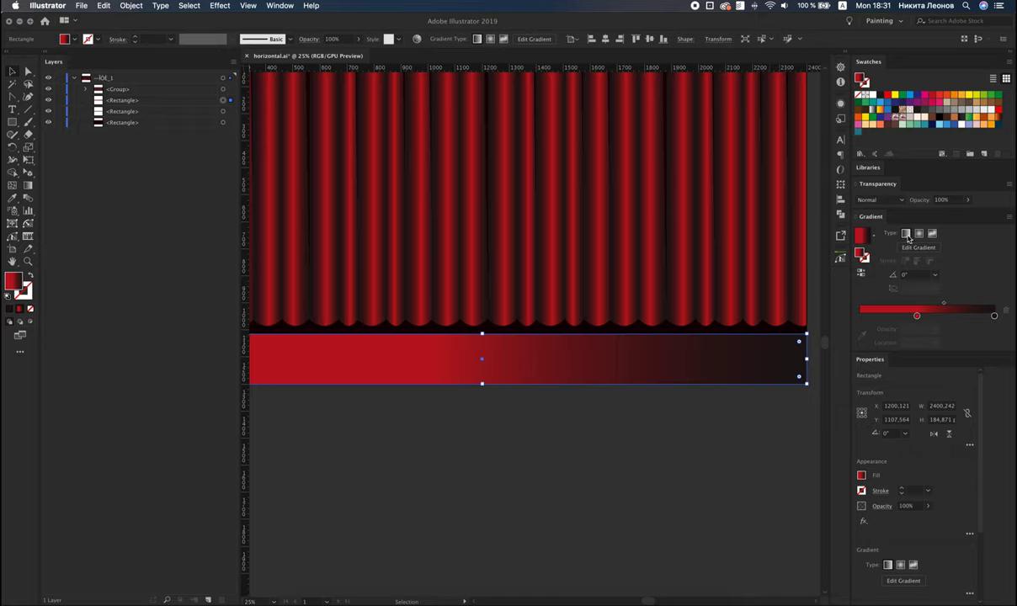
pyautogui.click(917, 316)
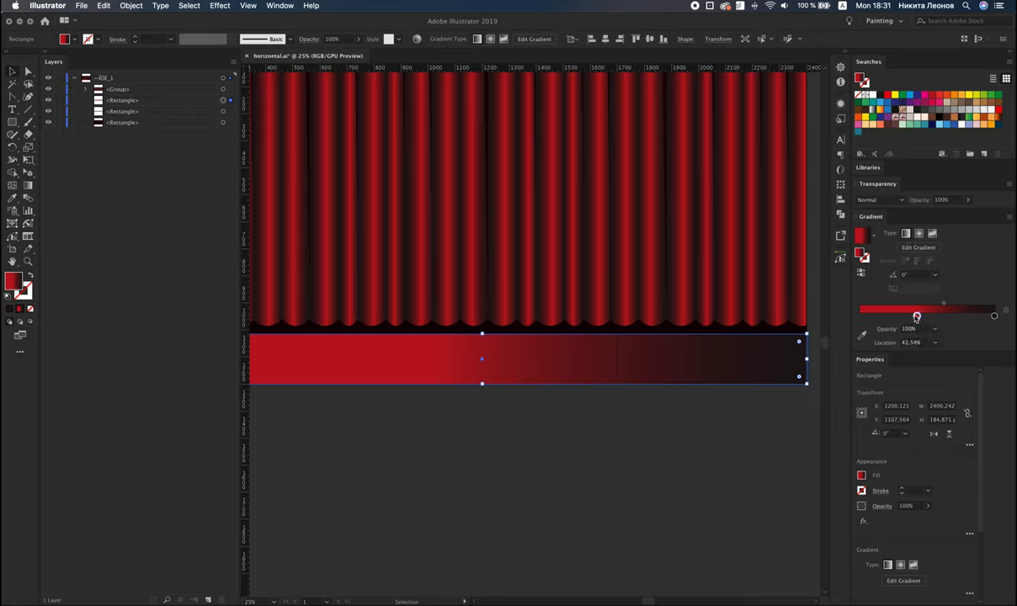
pyautogui.moveTo(917, 318); pyautogui.dragTo(859, 318)
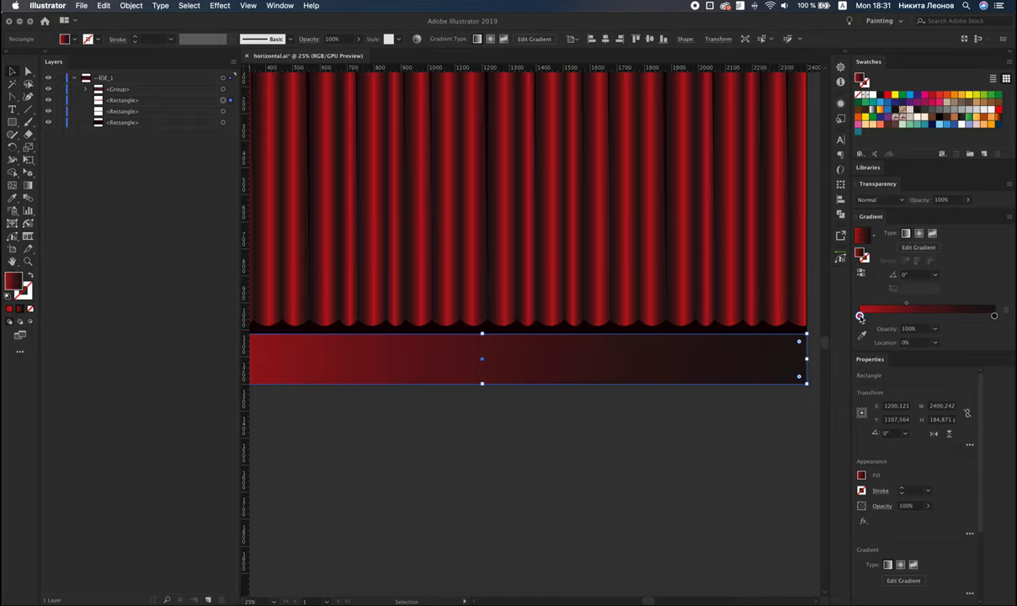
pyautogui.doubleClick(859, 316)
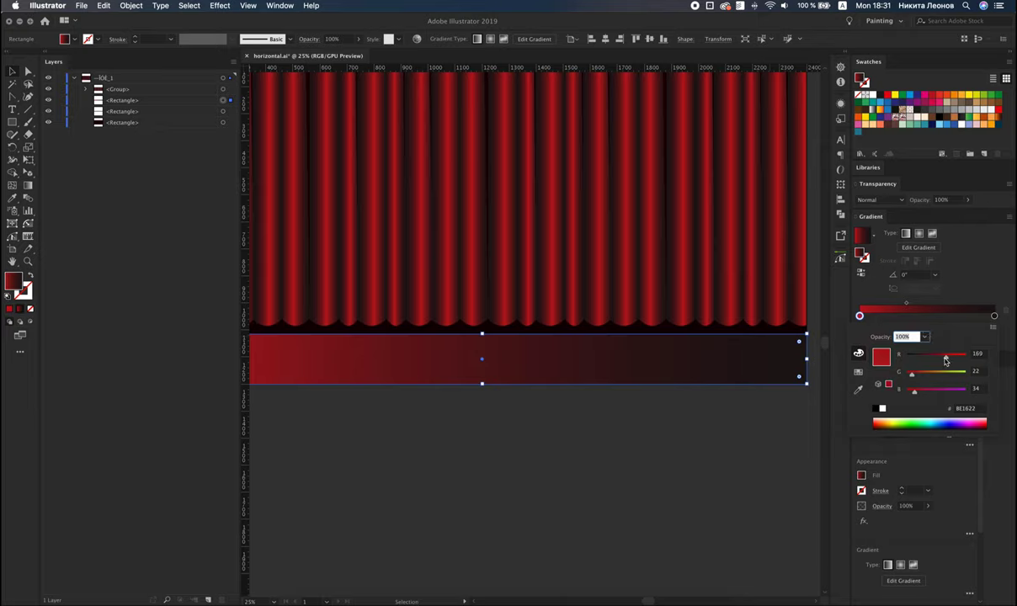
pyautogui.moveTo(946, 361); pyautogui.dragTo(939, 360)
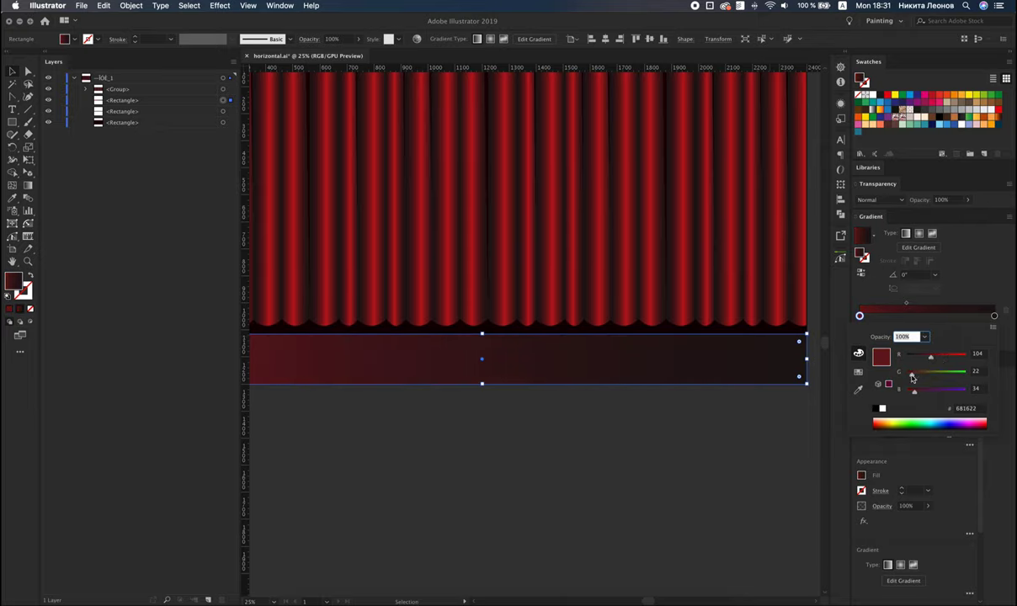
pyautogui.moveTo(912, 377); pyautogui.dragTo(910, 376)
pyautogui.moveTo(919, 361); pyautogui.dragTo(922, 360)
pyautogui.click(495, 363)
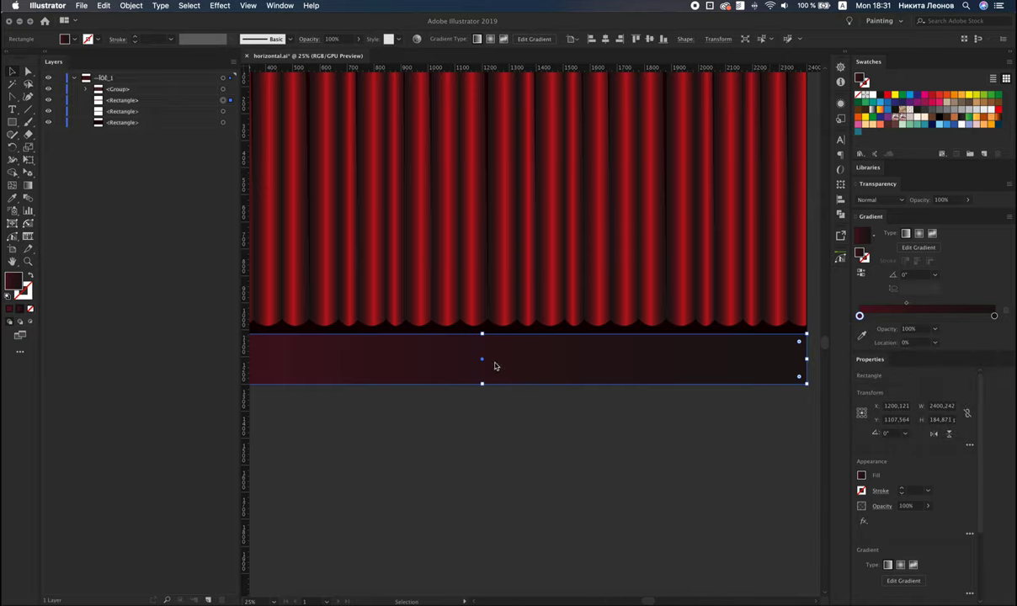
pyautogui.scroll(-1, 496, 363)
pyautogui.scroll(-1, 496, 363)
pyautogui.scroll(1, 496, 363)
# - Redraw the floor gradient top to bottom at -90°
pyautogui.click(26, 181)
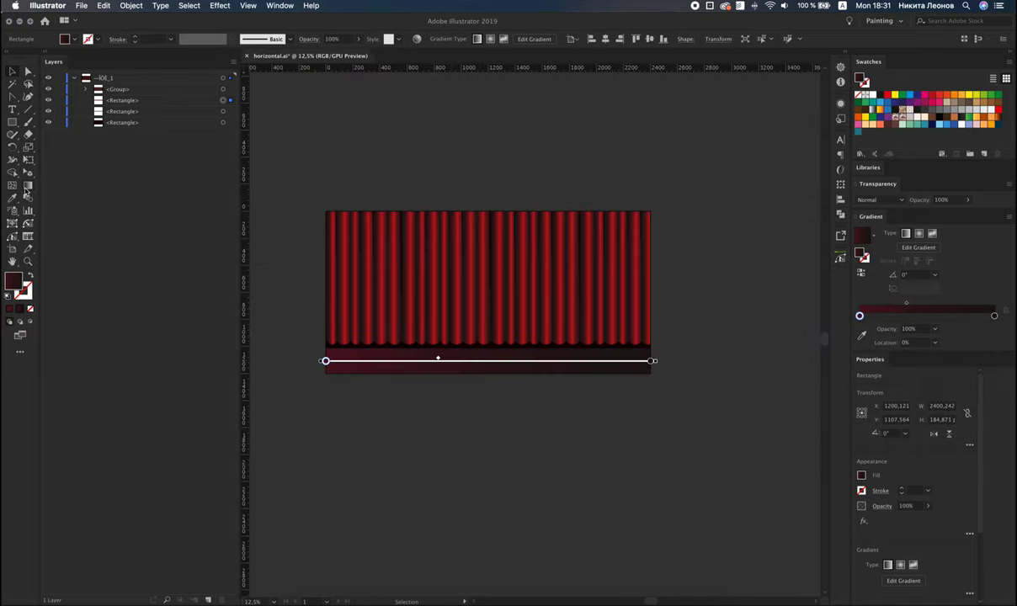
pyautogui.moveTo(484, 346); pyautogui.dragTo(485, 376)
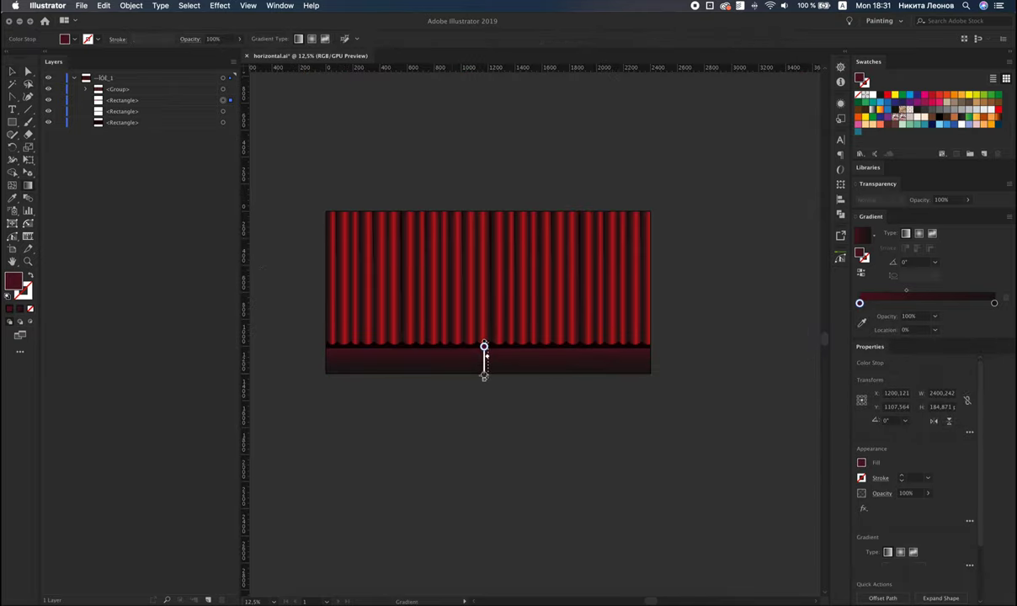
pyautogui.press('ctrl')
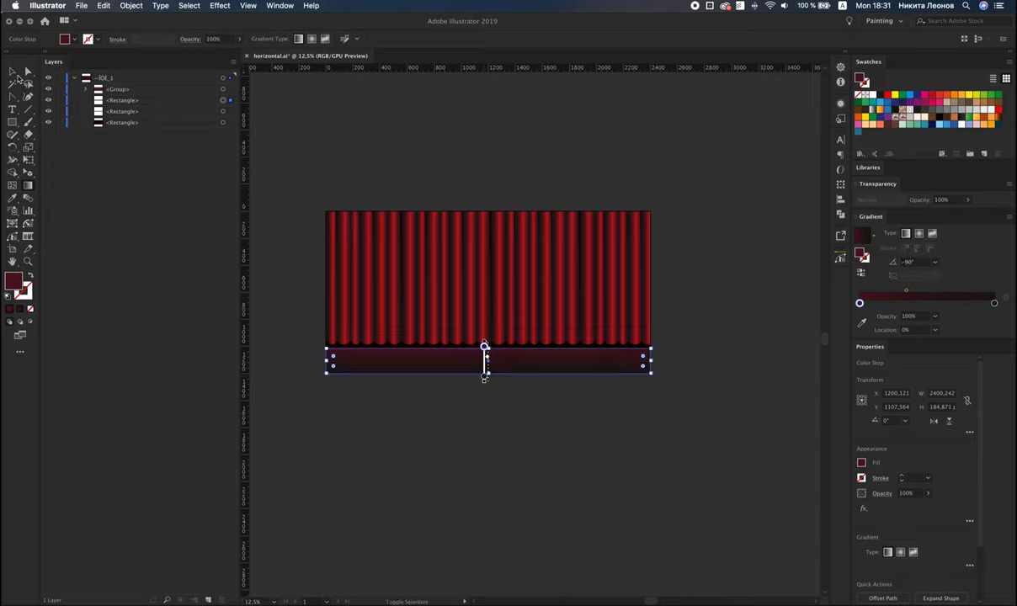
pyautogui.click(13, 70)
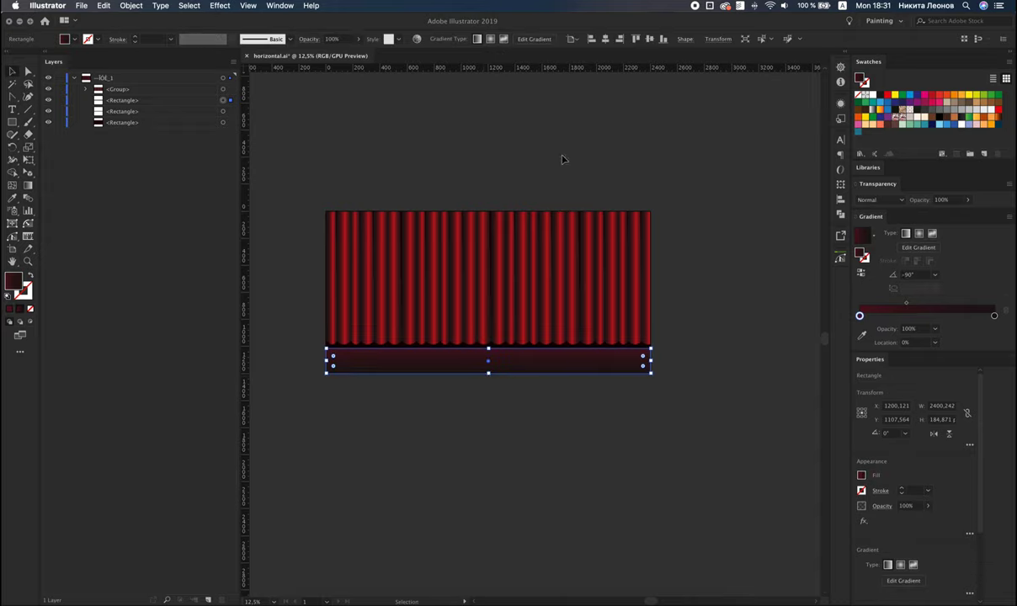
# - Move a copy of the backdrop rectangle to the top with a white-centred radial gradient in Multiply mode
pyautogui.click(223, 122)
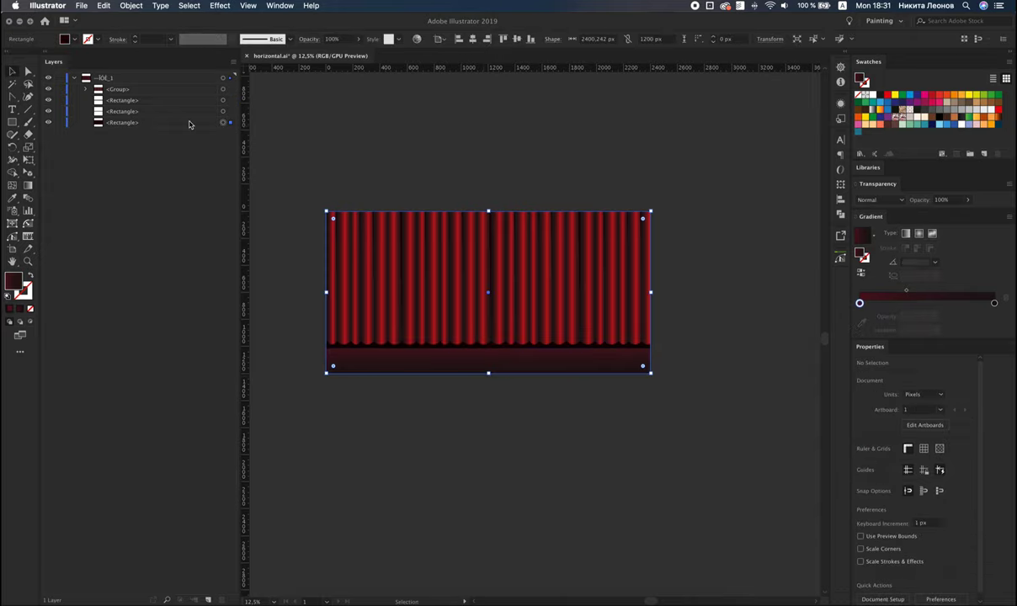
pyautogui.click(235, 66)
pyautogui.click(284, 79)
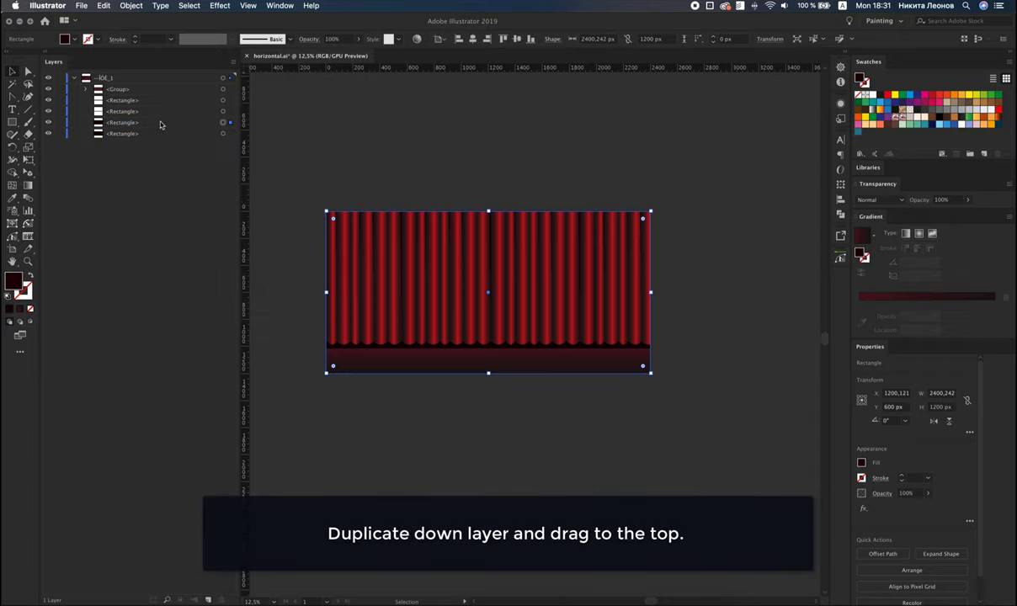
pyautogui.moveTo(153, 112); pyautogui.dragTo(156, 88)
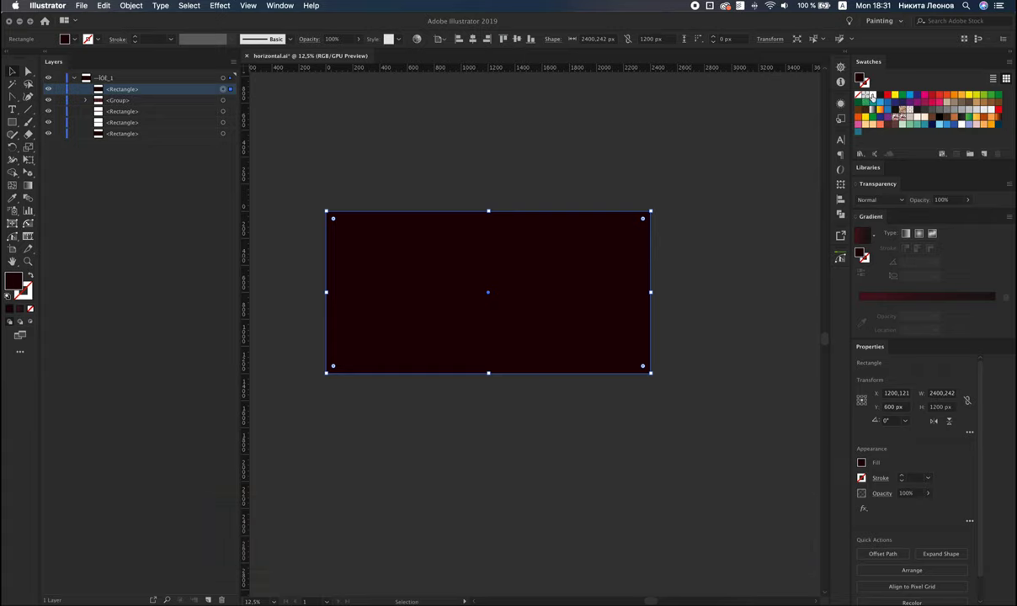
pyautogui.click(922, 298)
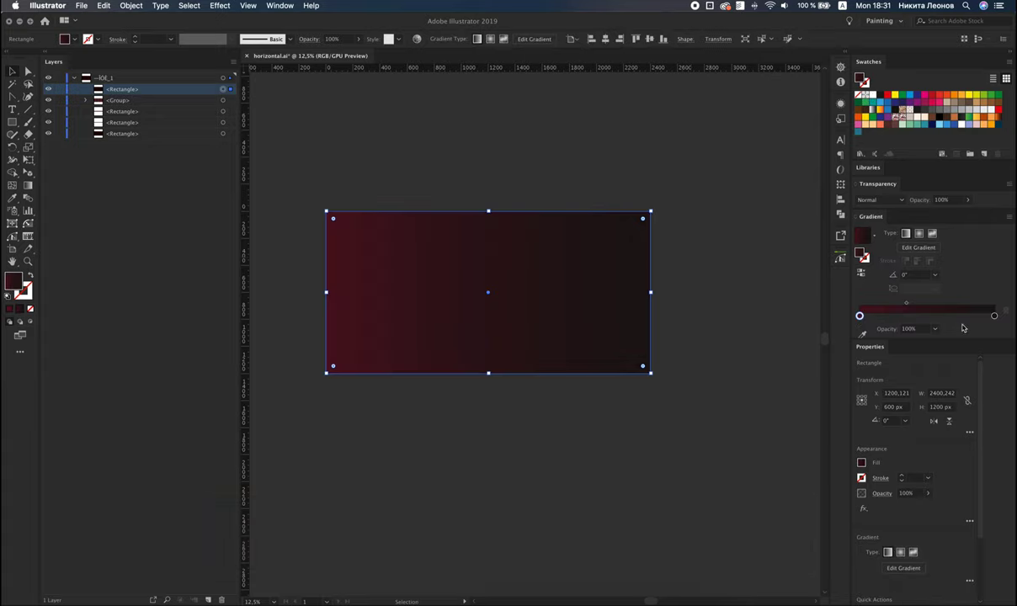
pyautogui.moveTo(873, 105); pyautogui.dragTo(860, 316)
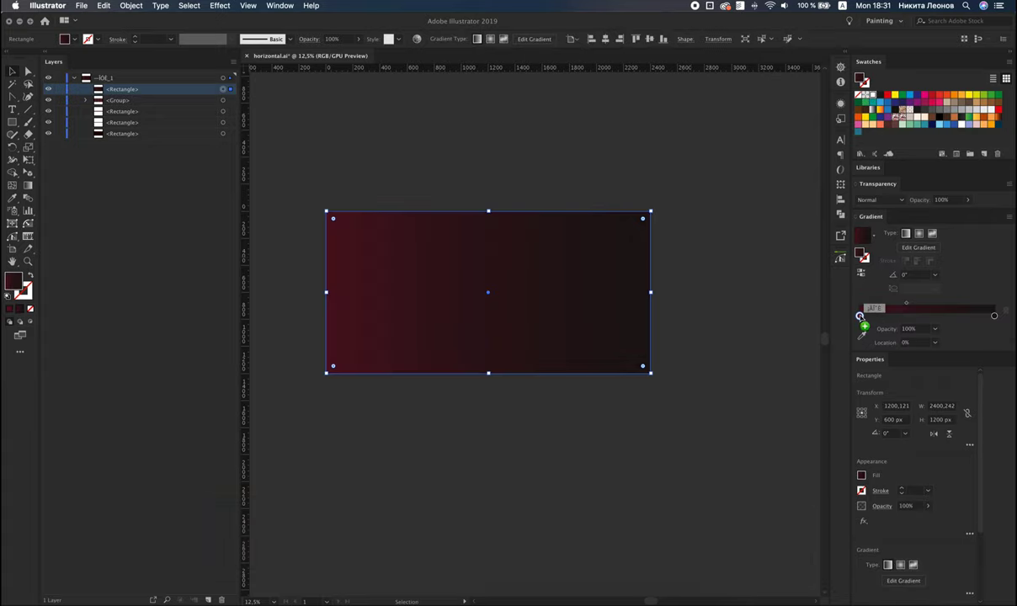
pyautogui.click(919, 233)
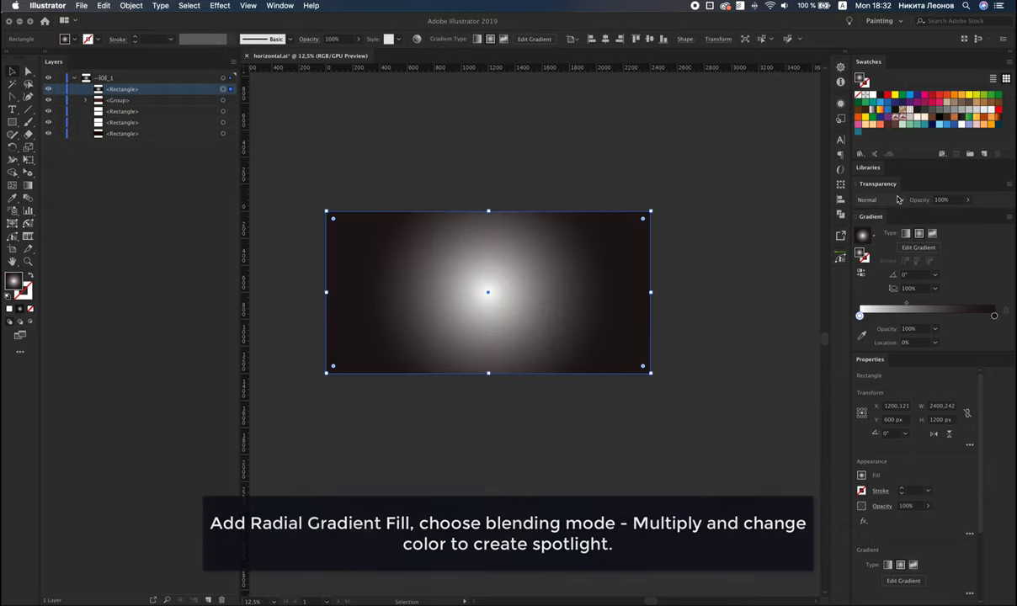
pyautogui.click(897, 201)
pyautogui.click(894, 236)
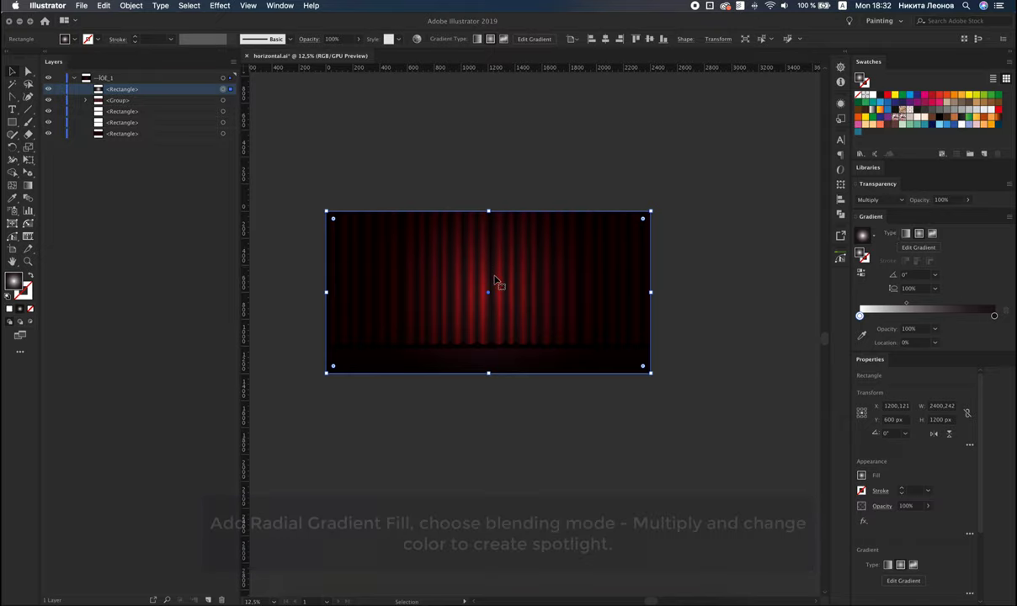
# - Shorten the spotlight above the floor, set midpoint 45.41% and outer stop maroon #4D1417
pyautogui.moveTo(490, 375)
pyautogui.mouseDown()
pyautogui.moveTo(488, 354)
pyautogui.moveTo(493, 379)
pyautogui.mouseUp()
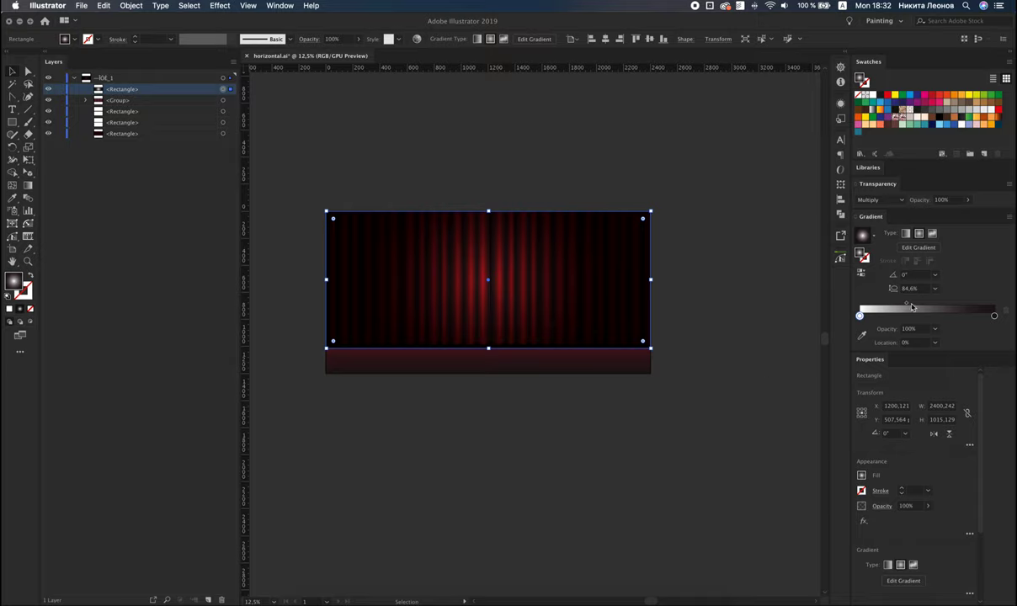
pyautogui.moveTo(908, 305); pyautogui.dragTo(922, 304)
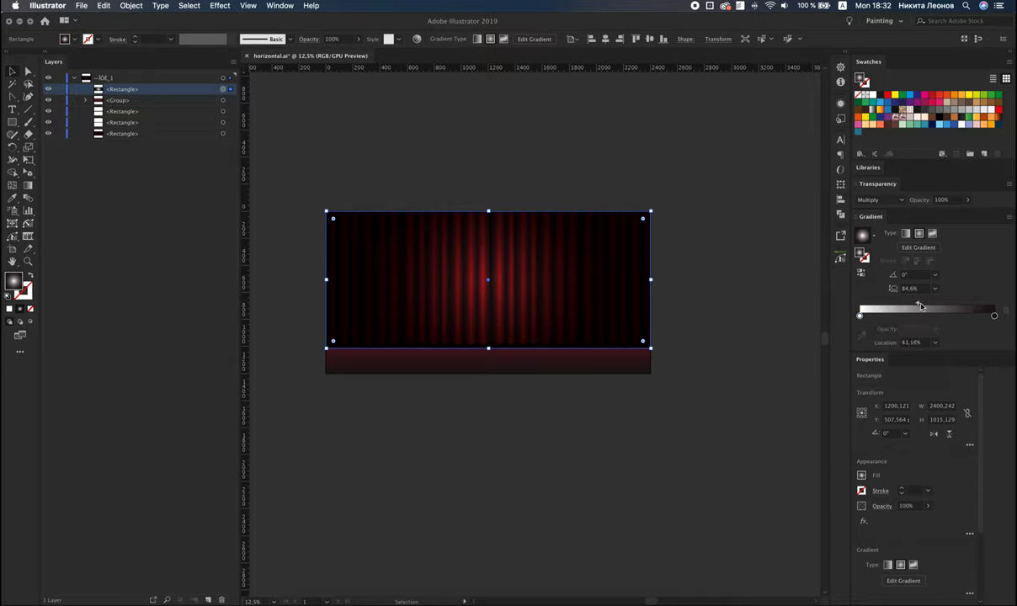
pyautogui.doubleClick(995, 316)
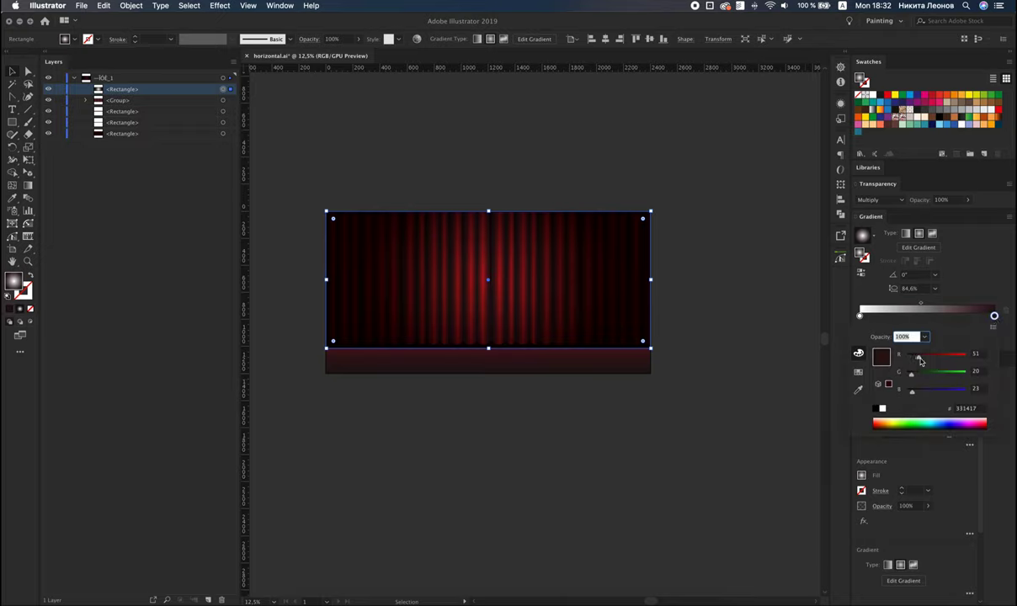
pyautogui.moveTo(920, 361); pyautogui.dragTo(932, 361)
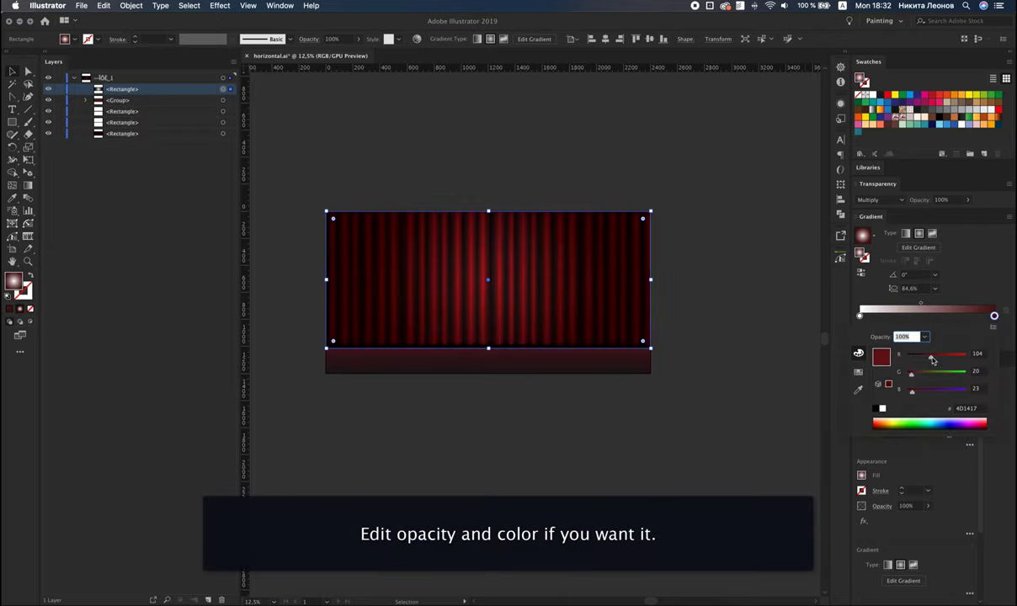
pyautogui.click(750, 226)
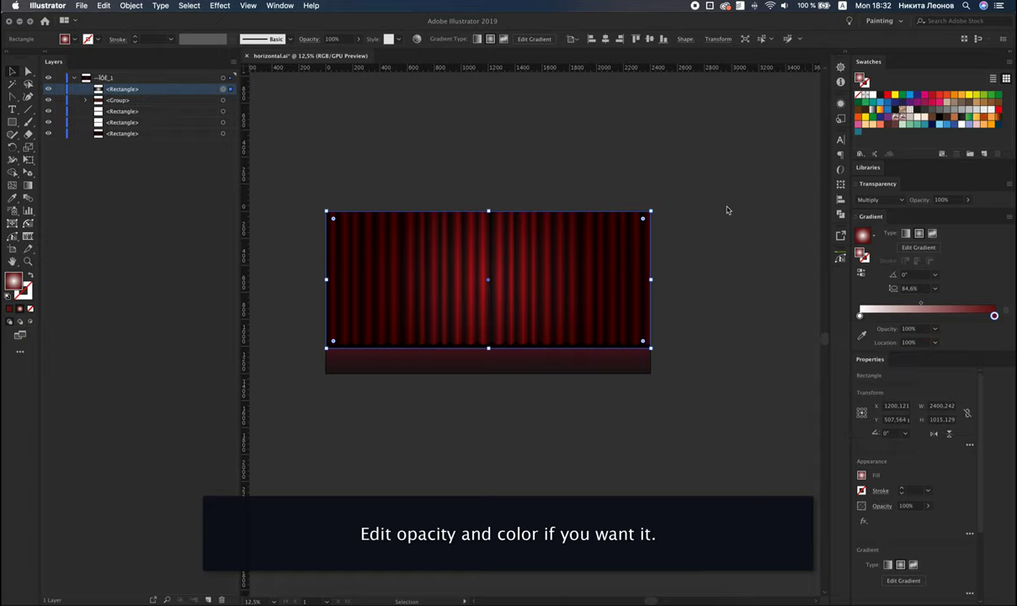
pyautogui.click(315, 113)
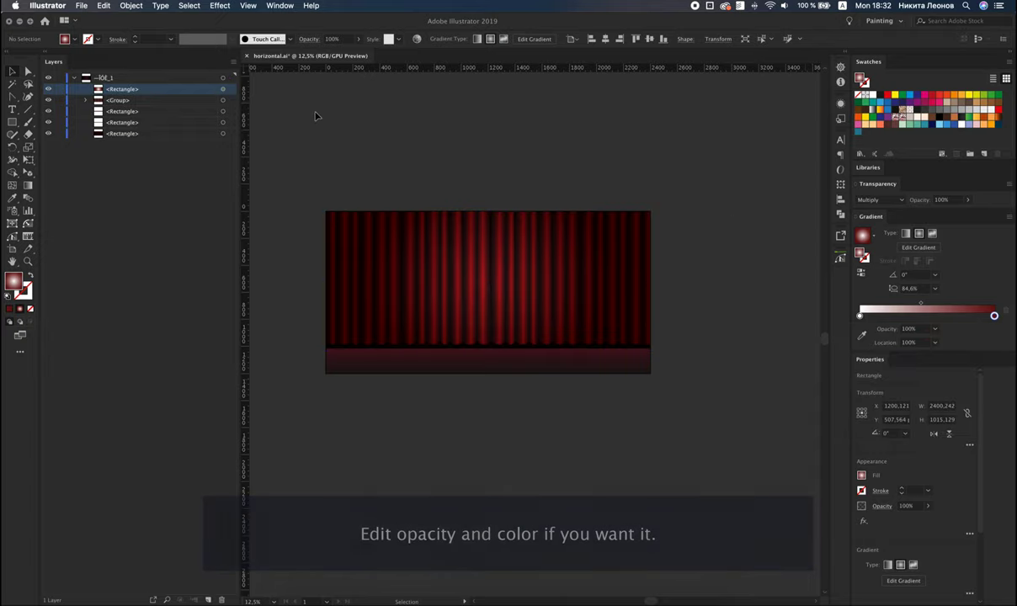
# - Move a new copy of the backdrop rectangle to the top and shrink it to a band along the top
pyautogui.click(223, 134)
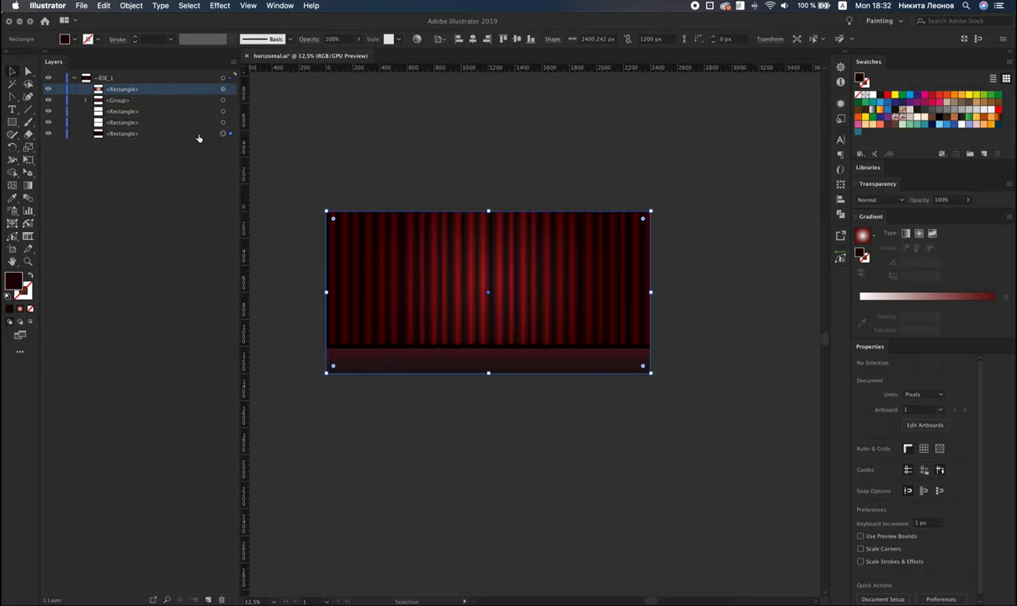
pyautogui.click(235, 64)
pyautogui.click(269, 81)
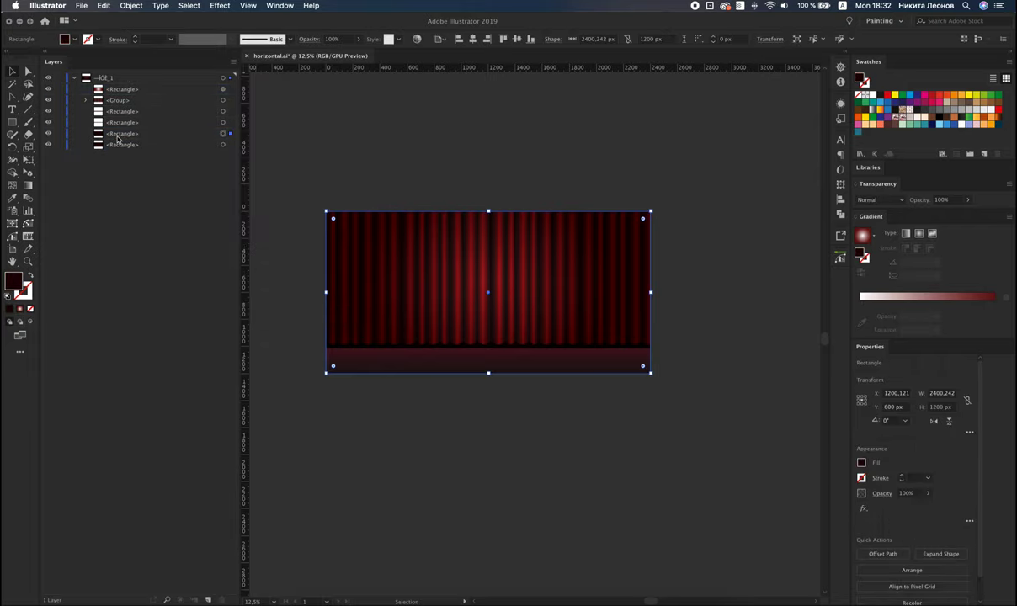
pyautogui.moveTo(118, 134); pyautogui.dragTo(118, 85)
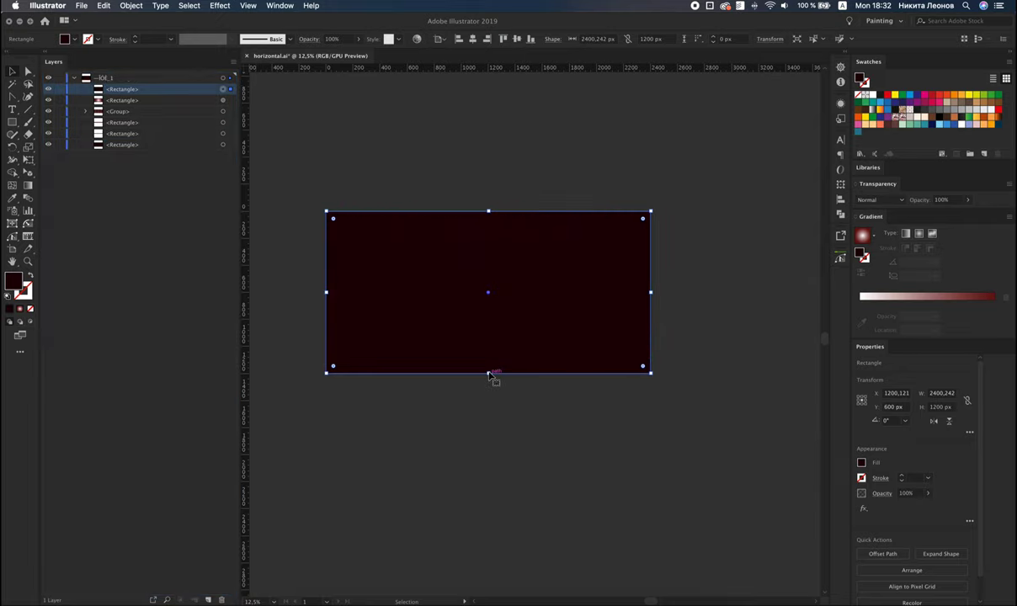
pyautogui.moveTo(489, 374); pyautogui.dragTo(488, 247)
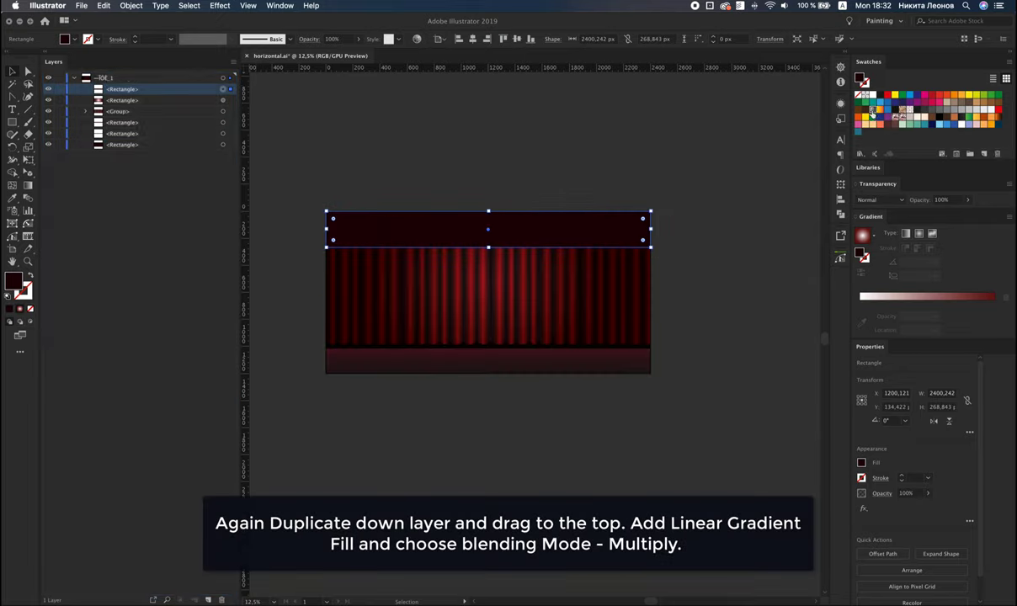
# - Give the top band a vertical linear gradient, reversed so black sits at the top
pyautogui.click(862, 236)
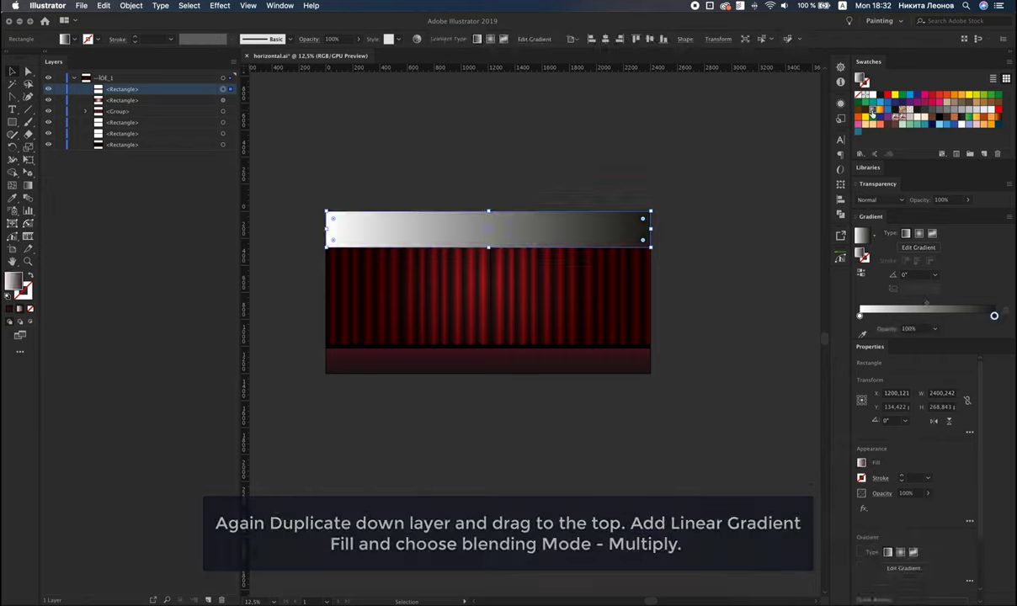
pyautogui.click(28, 187)
pyautogui.moveTo(488, 206); pyautogui.dragTo(488, 249)
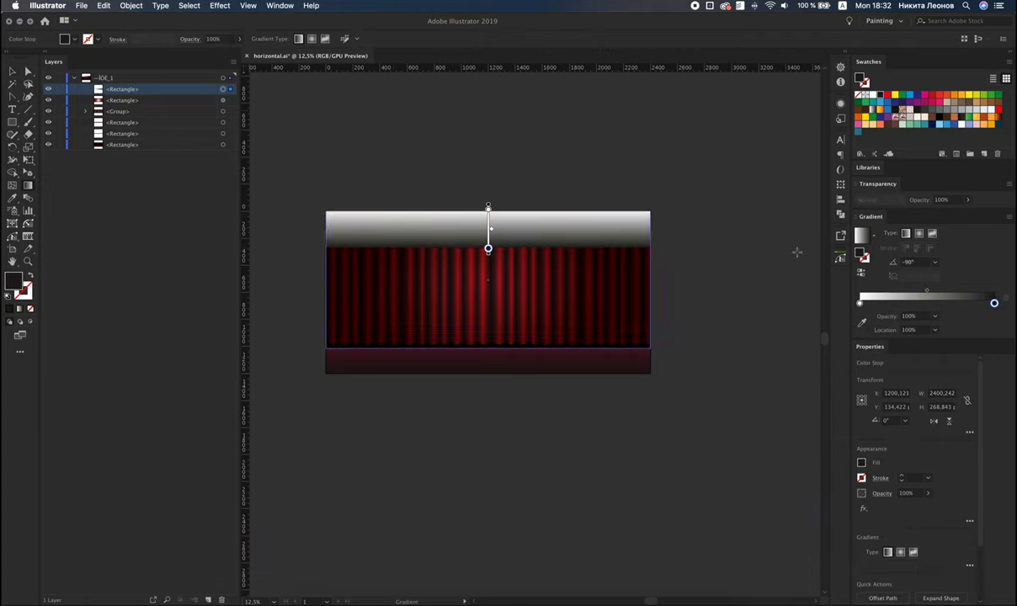
pyautogui.click(861, 272)
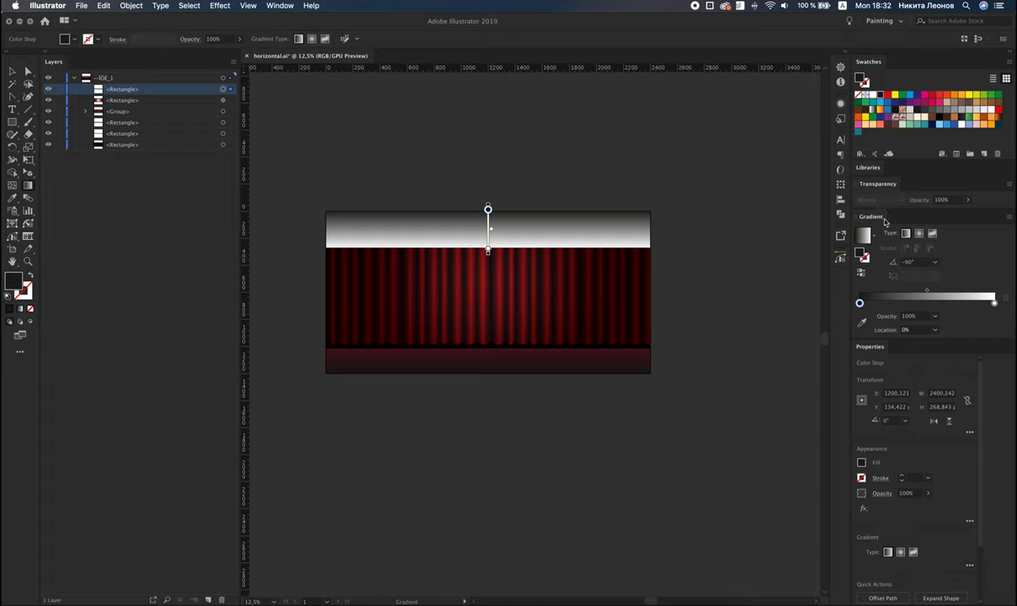
pyautogui.press('v')
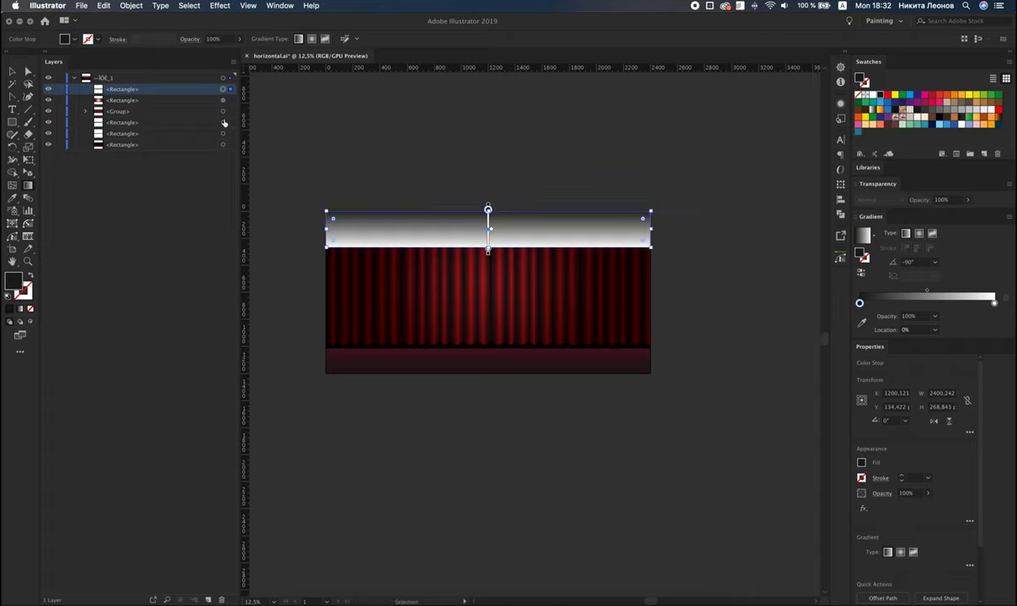
# - Set the top band to Multiply, extend it slightly lower, and view the finished stage
pyautogui.click(13, 74)
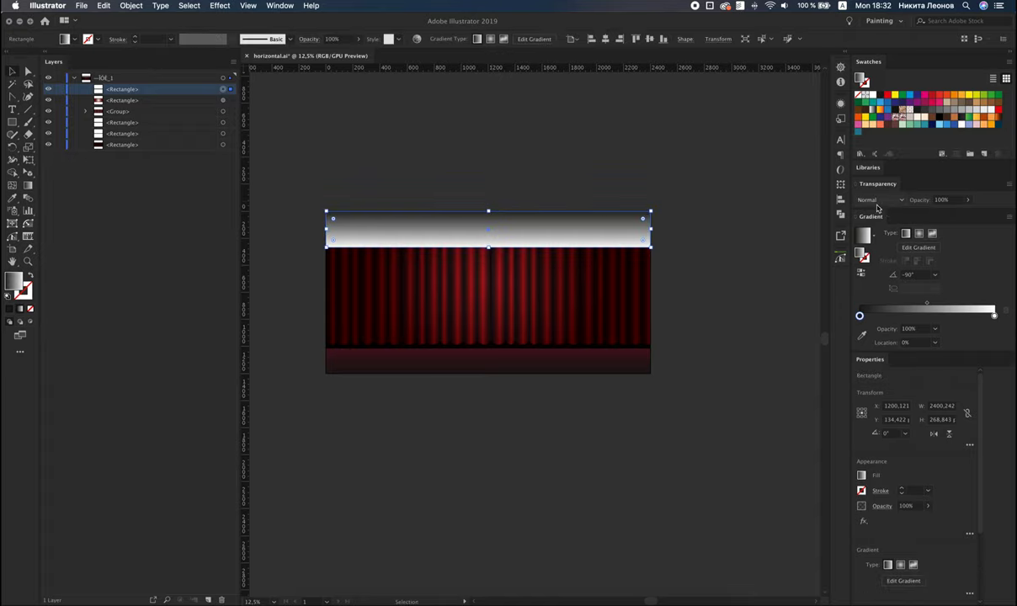
pyautogui.click(880, 199)
pyautogui.click(878, 238)
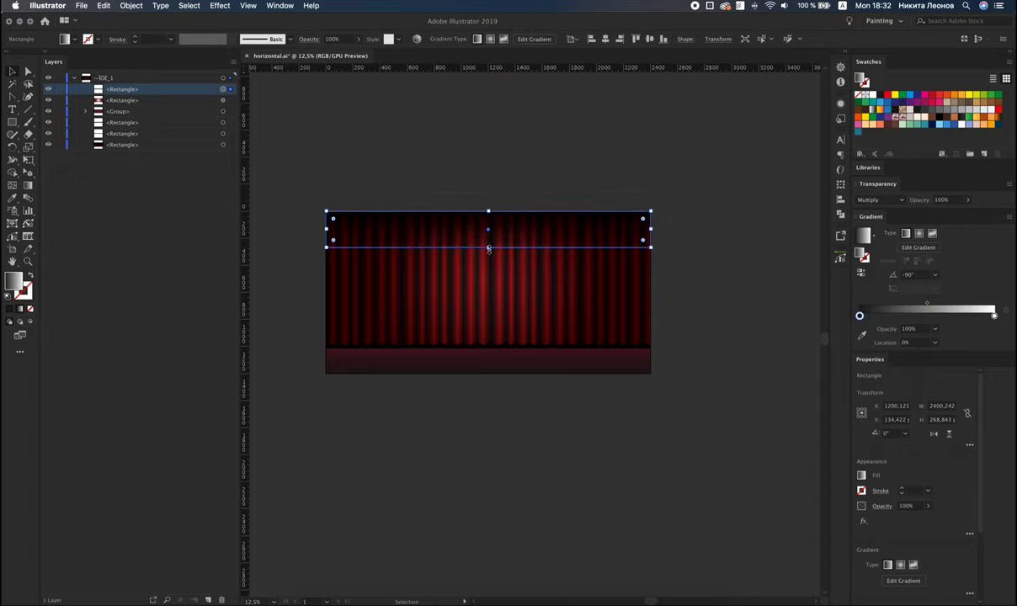
pyautogui.moveTo(489, 248); pyautogui.dragTo(488, 255)
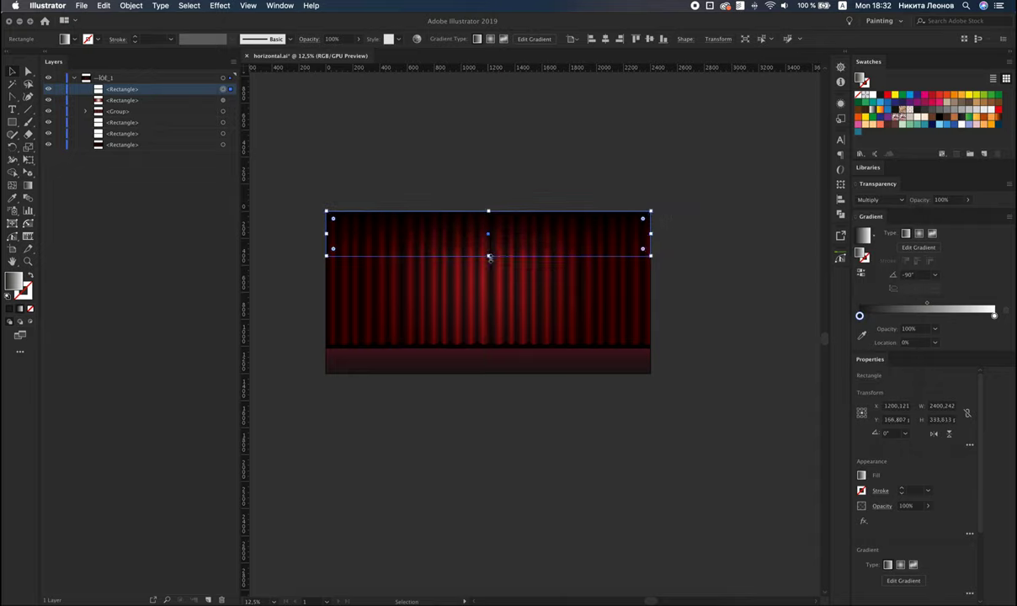
pyautogui.click(492, 177)
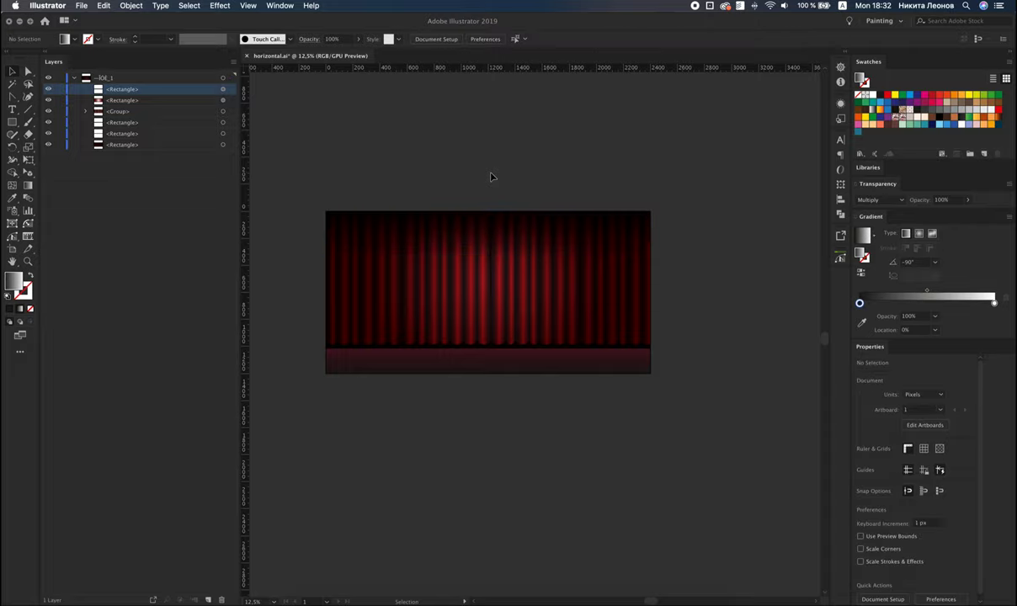
pyautogui.scroll(1, 452, 196)
pyautogui.scroll(1, 453, 195)
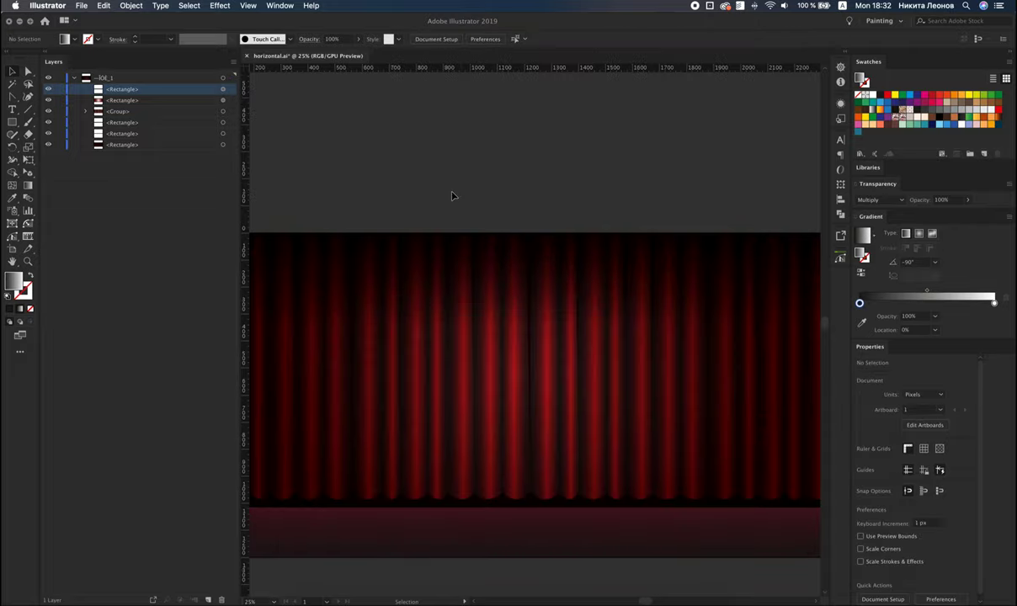
pyautogui.scroll(-1, 453, 195)
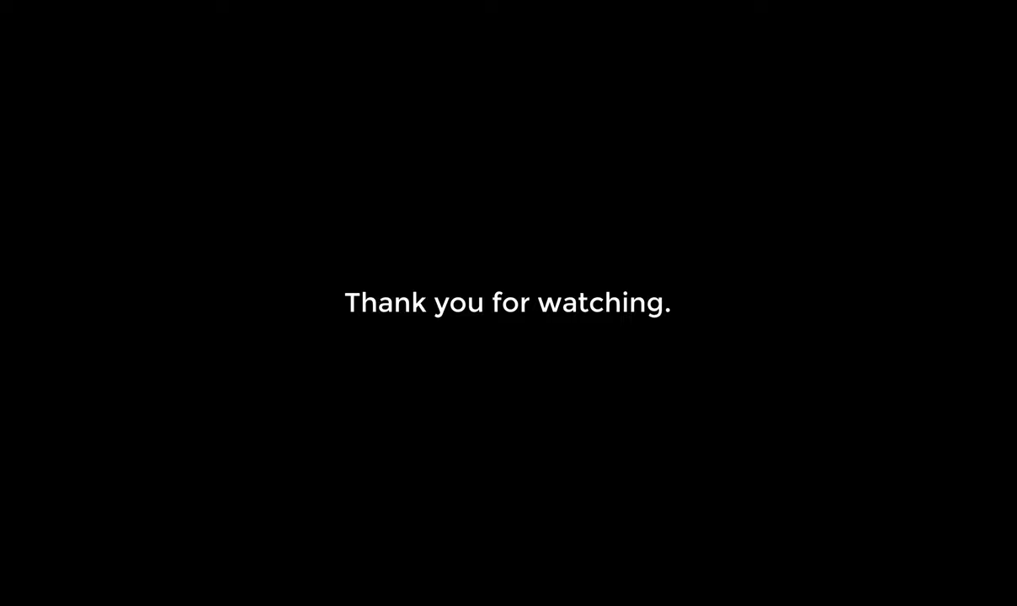